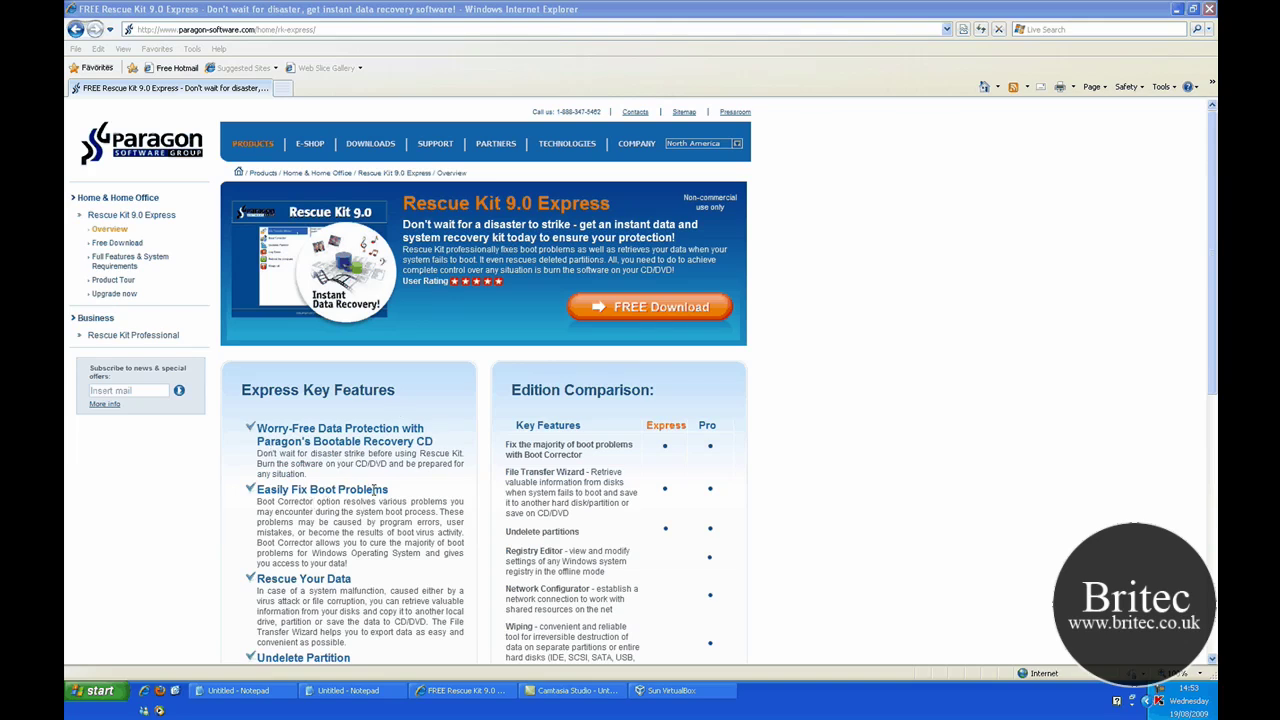
Step: Highlight the 'Easily Fix Boot Problems' heading and paragraph on the Rescue Kit page
{"action": "left_click_drag", "start_coordinate": [378, 489], "coordinate": [266, 496]}
{"action": "left_click", "coordinate": [322, 508]}
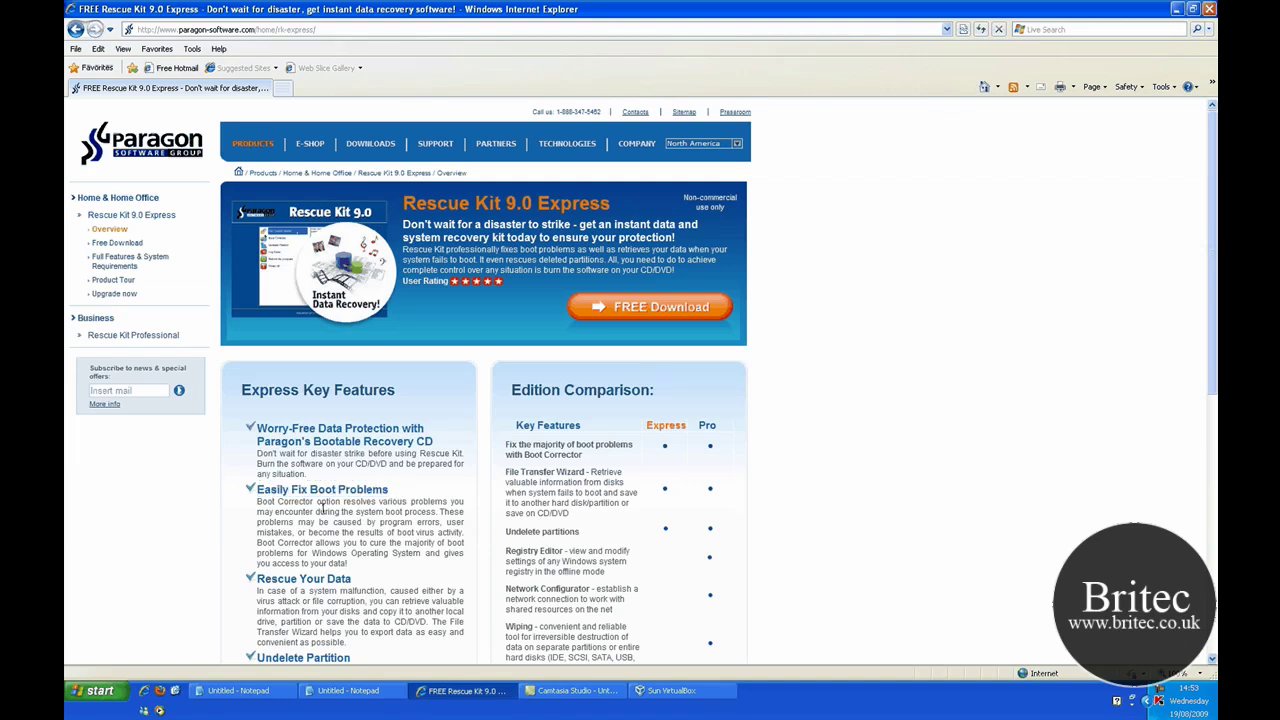
{"action": "left_click_drag", "start_coordinate": [355, 565], "coordinate": [246, 474]}
{"action": "left_click", "coordinate": [579, 468]}
Step: Highlight 'Undelete partitions' and 'File Transfer Wizard' in the product comparison table
{"action": "left_click_drag", "start_coordinate": [505, 531], "coordinate": [580, 531]}
{"action": "scroll", "coordinate": [565, 470], "scroll_direction": "down", "scroll_amount": 1}
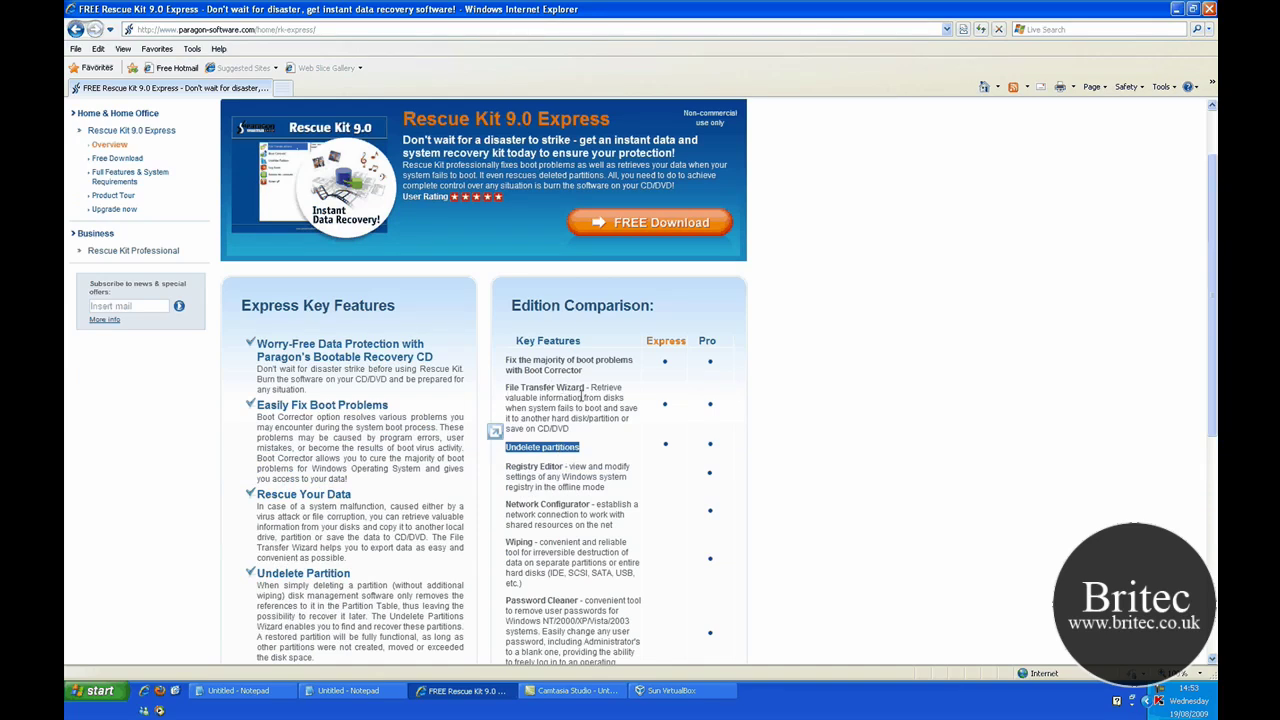
{"action": "left_click", "coordinate": [584, 390]}
{"action": "left_click_drag", "start_coordinate": [586, 390], "coordinate": [505, 390]}
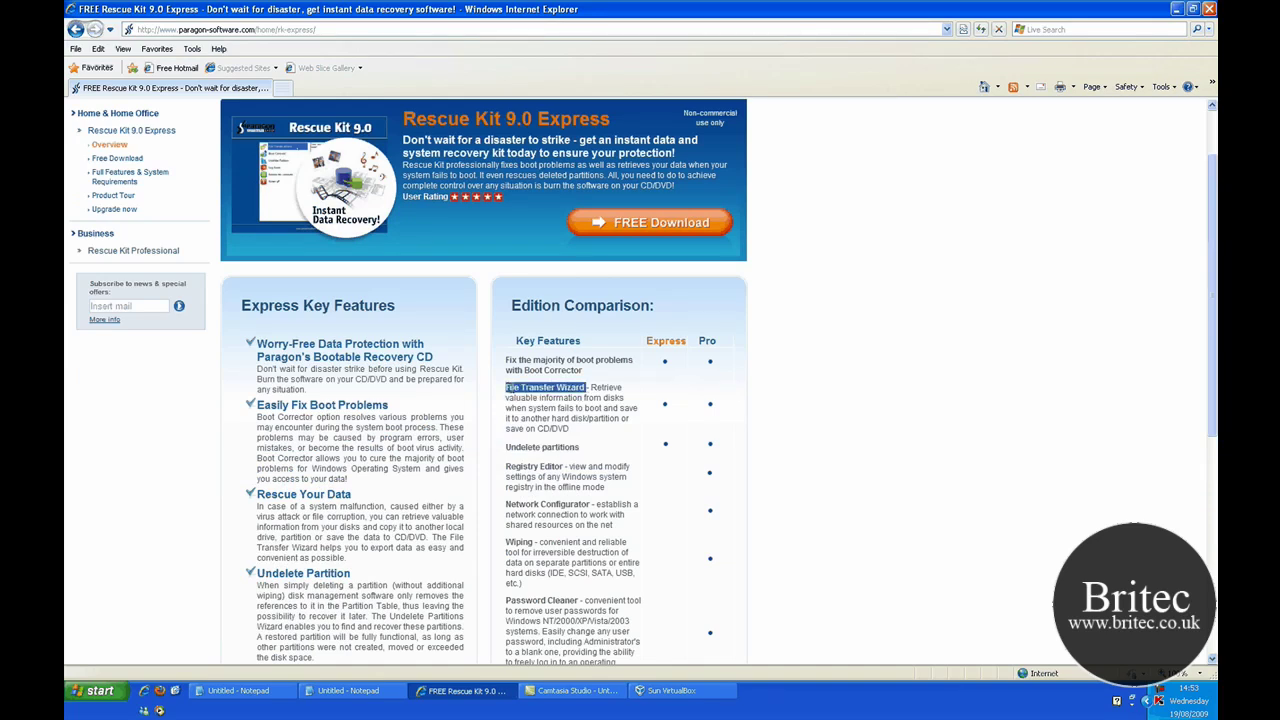
{"action": "left_click", "coordinate": [624, 397]}
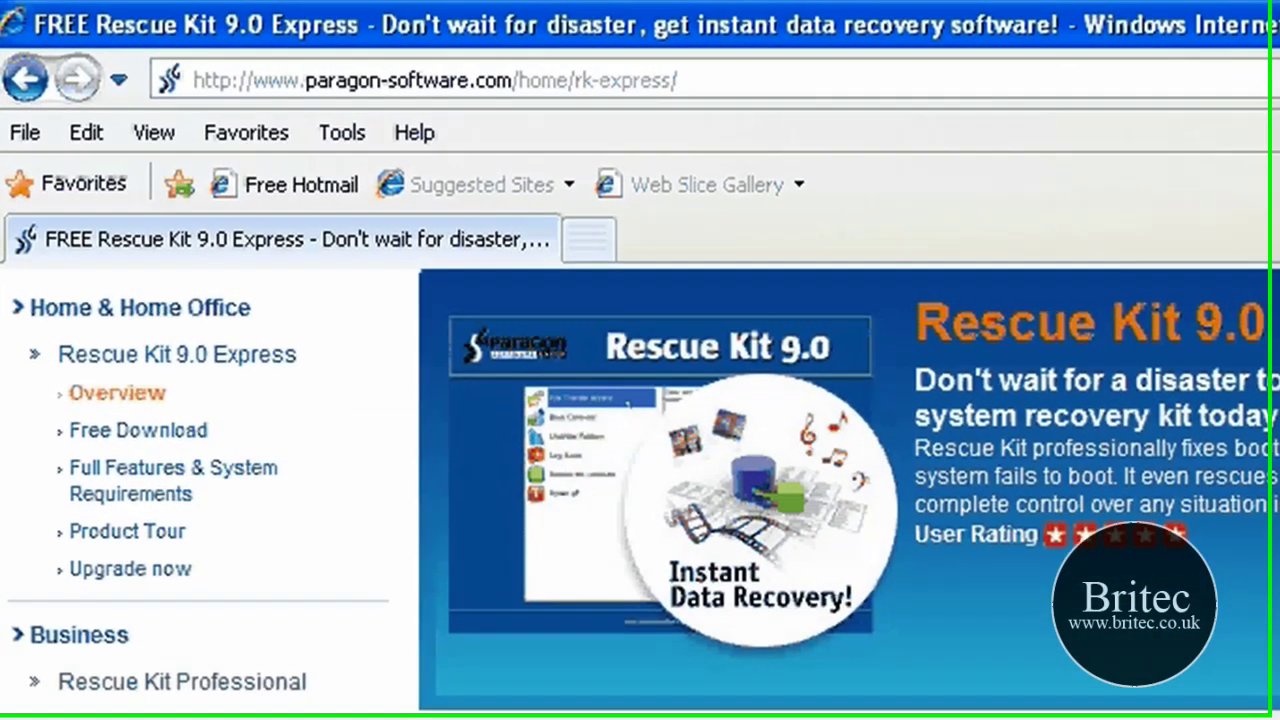
{"action": "scroll", "coordinate": [624, 397], "scroll_direction": "up", "scroll_amount": 2}
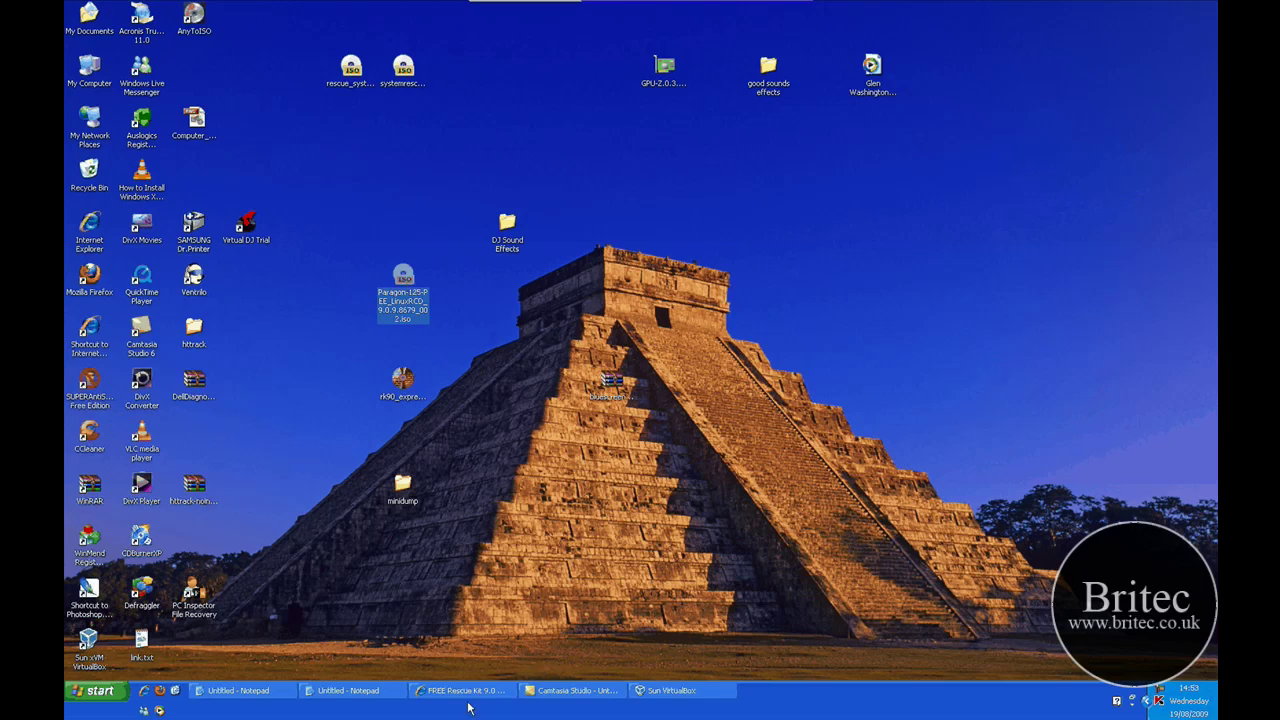
Step: Bring VirtualBox forward and position the Windows XP VM window as it boots the Paragon ISO
{"action": "left_click", "coordinate": [671, 690]}
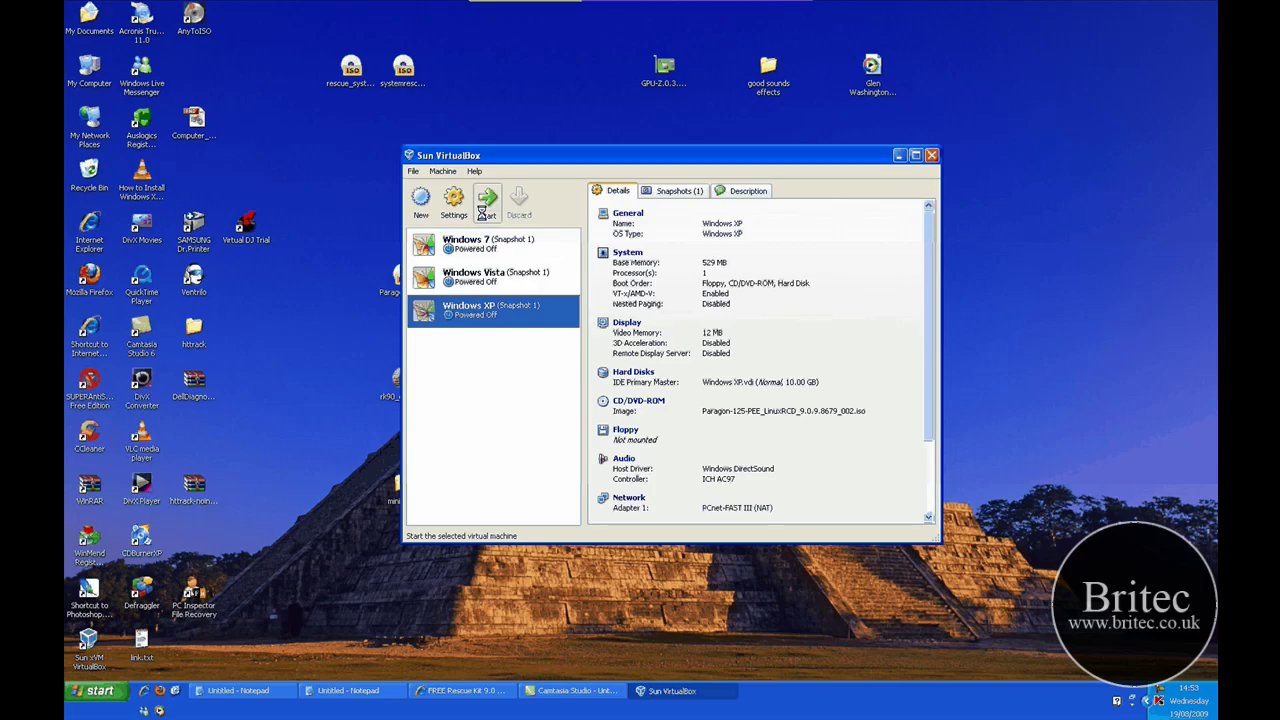
{"action": "left_click_drag", "start_coordinate": [610, 159], "coordinate": [654, 165]}
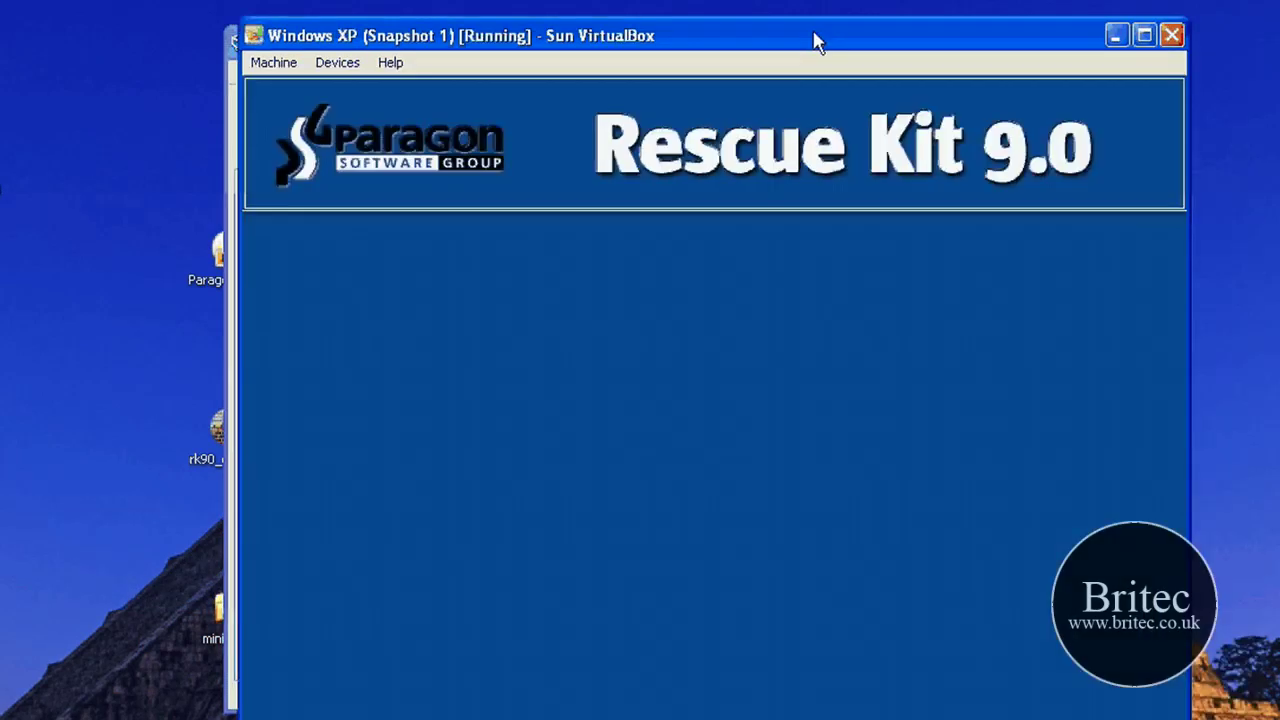
{"action": "left_click_drag", "start_coordinate": [815, 42], "coordinate": [785, 28]}
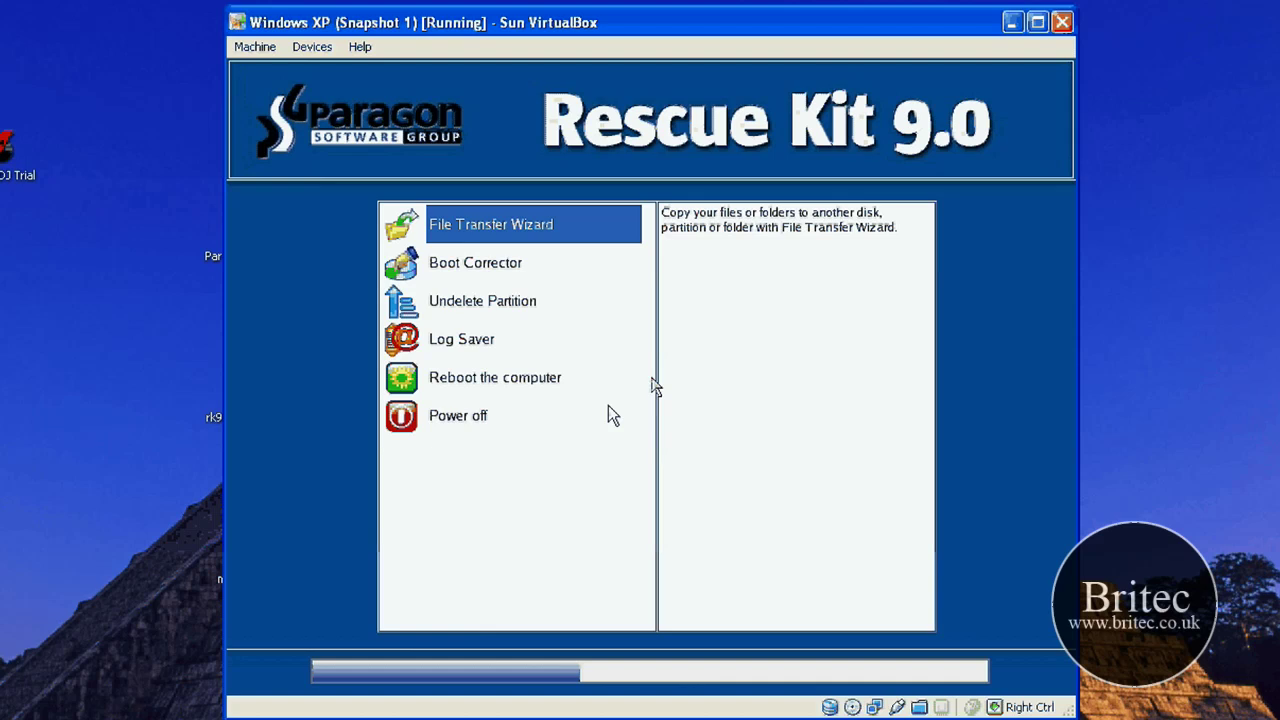
Step: Start the File Transfer Wizard and browse the source list into My computer's C: drive
{"action": "key", "text": "Return"}
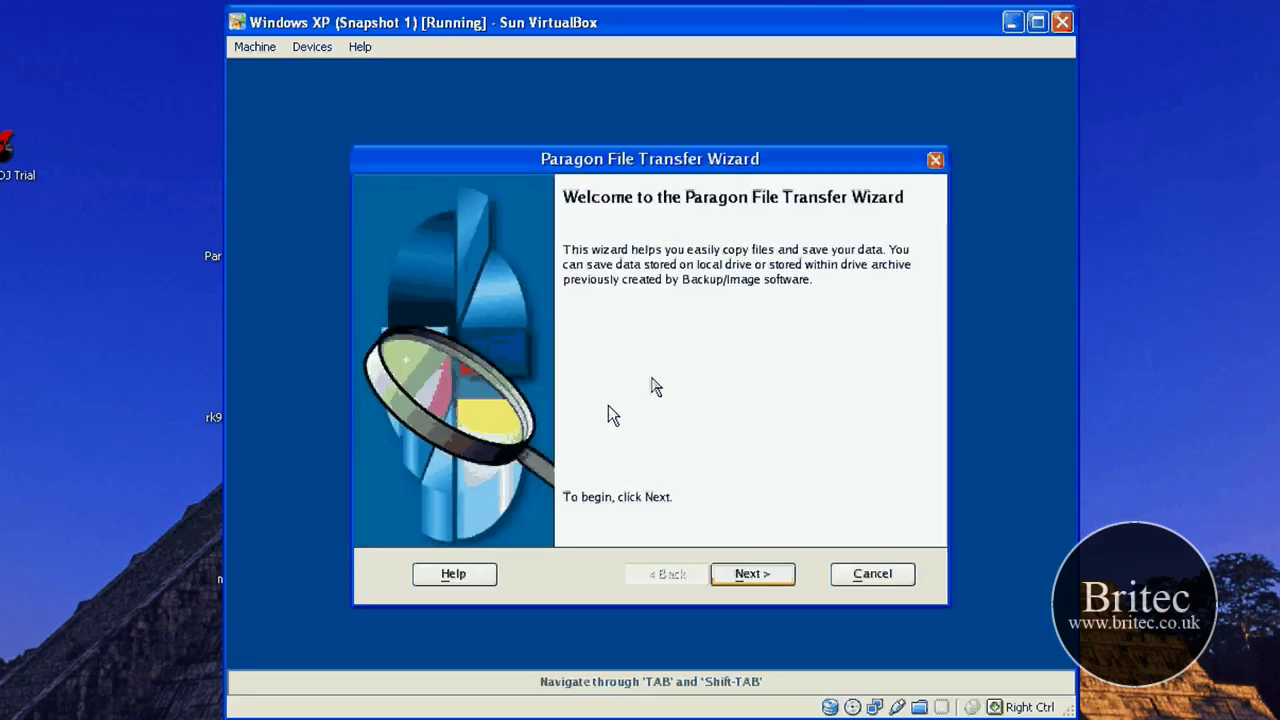
{"action": "left_click", "coordinate": [783, 580]}
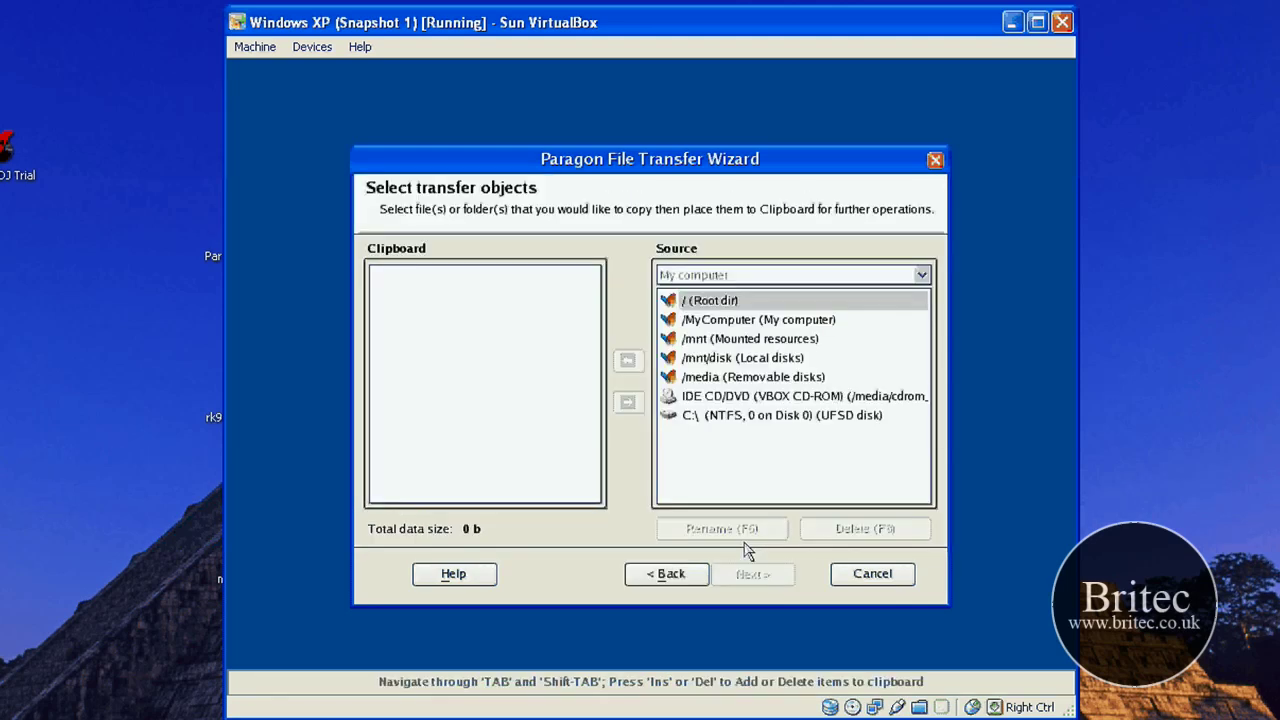
{"action": "left_click", "coordinate": [755, 302]}
{"action": "left_click", "coordinate": [754, 320]}
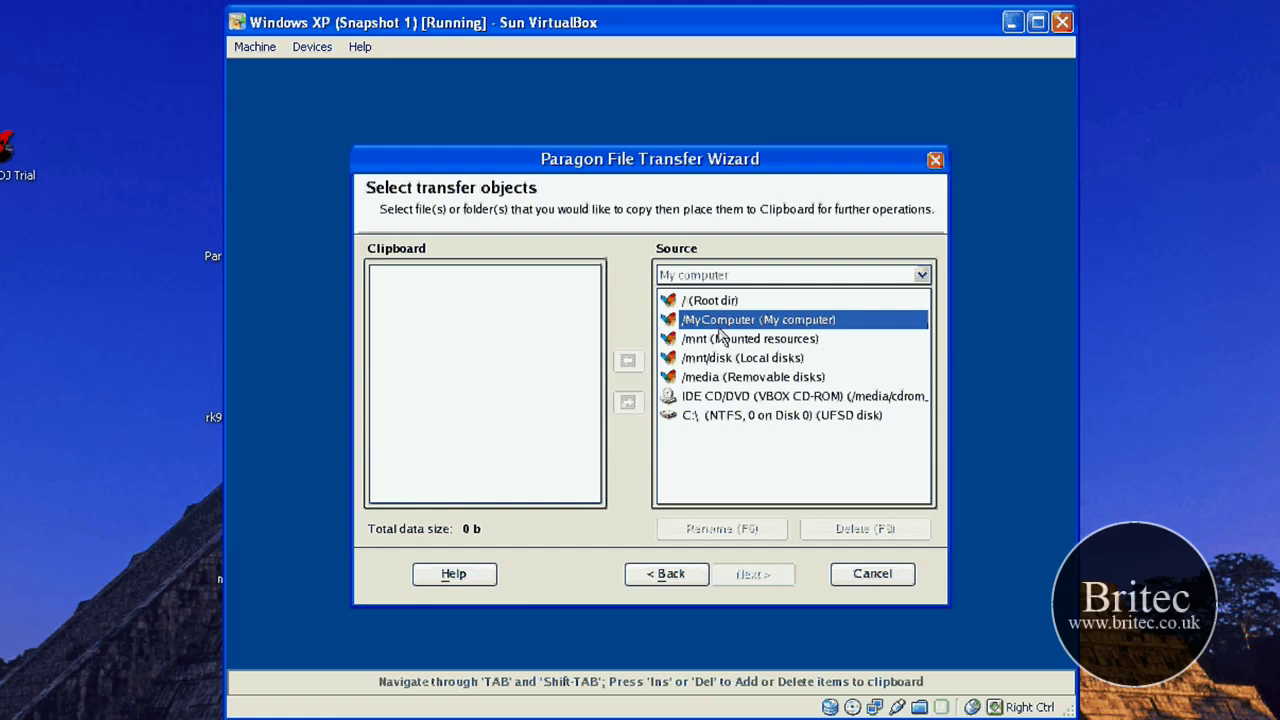
{"action": "left_click", "coordinate": [700, 573]}
{"action": "left_click", "coordinate": [745, 320]}
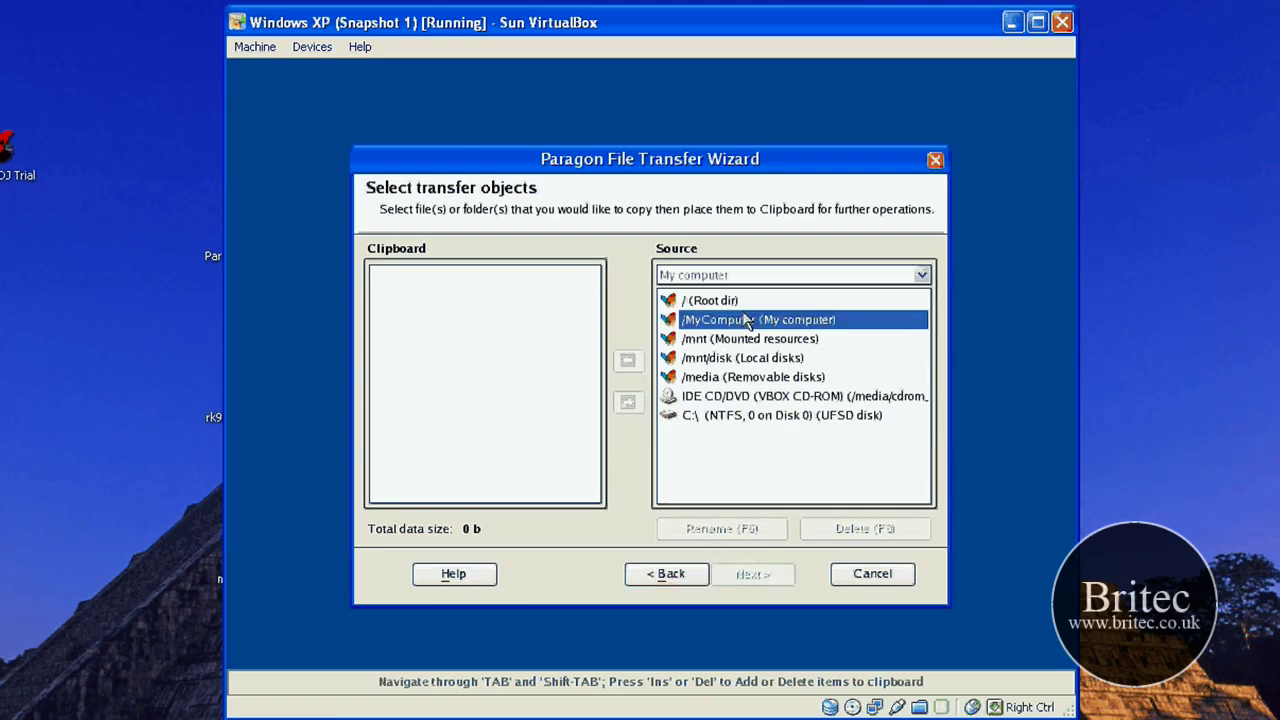
{"action": "double_click", "coordinate": [745, 320]}
{"action": "double_click", "coordinate": [680, 320]}
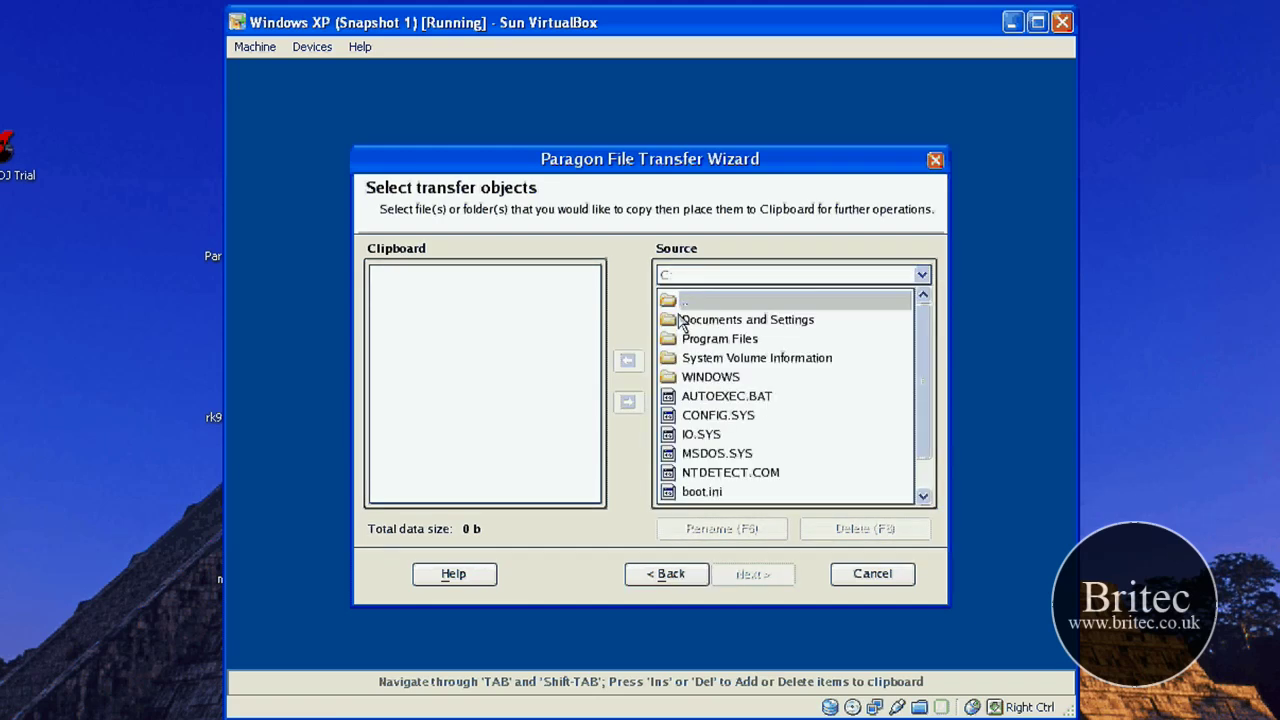
Step: Add My Documents and Desktop from the user's Documents and Settings folder to the clipboard
{"action": "left_click", "coordinate": [740, 321]}
{"action": "double_click", "coordinate": [740, 322]}
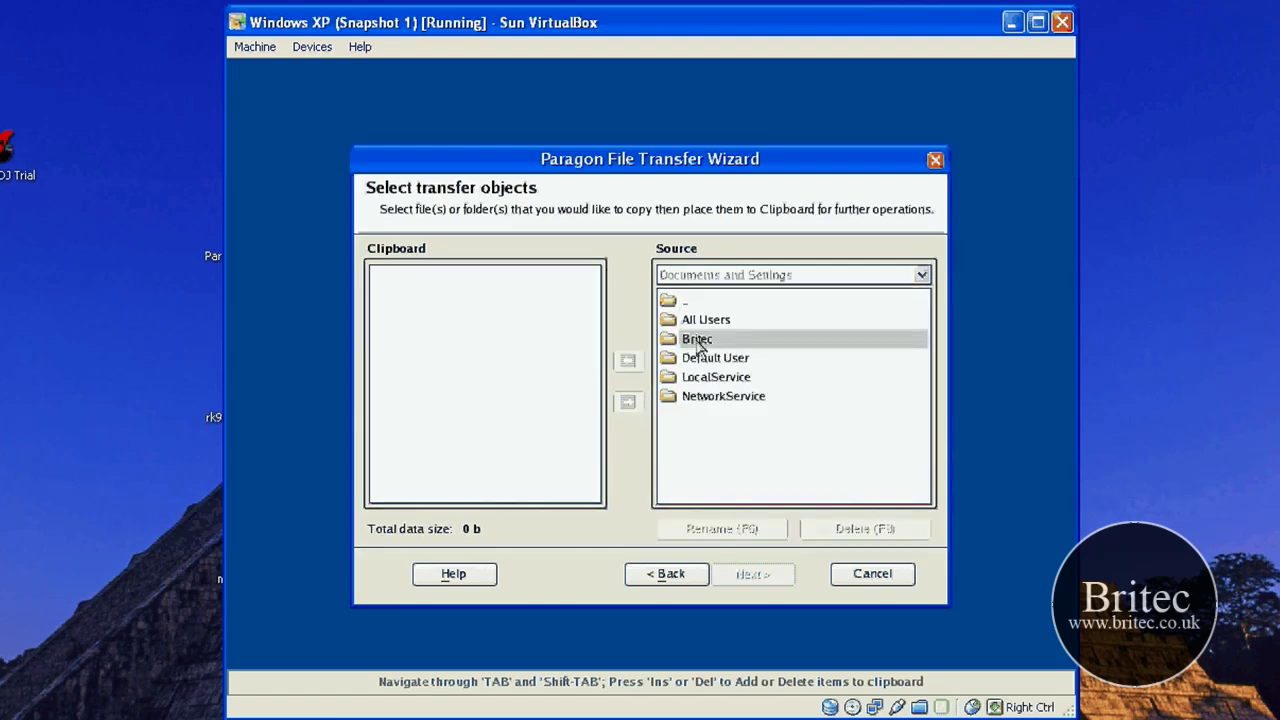
{"action": "double_click", "coordinate": [699, 340]}
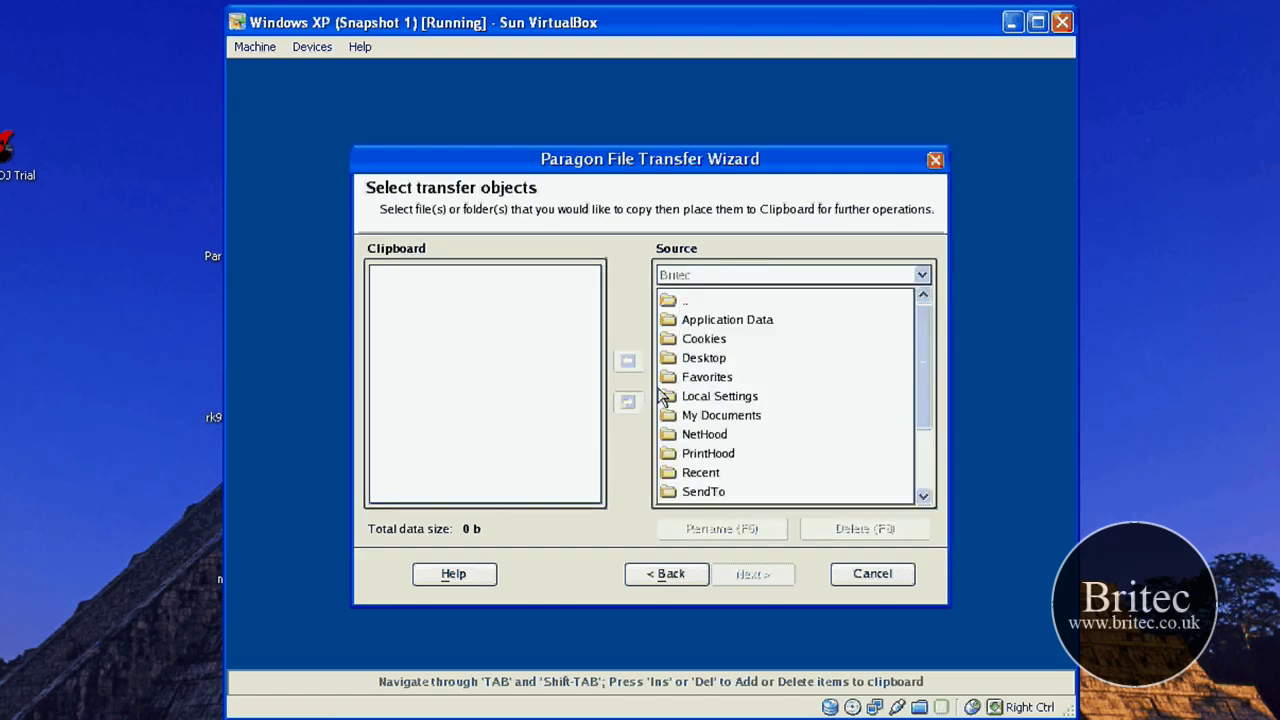
{"action": "left_click", "coordinate": [716, 419]}
{"action": "left_click", "coordinate": [627, 360]}
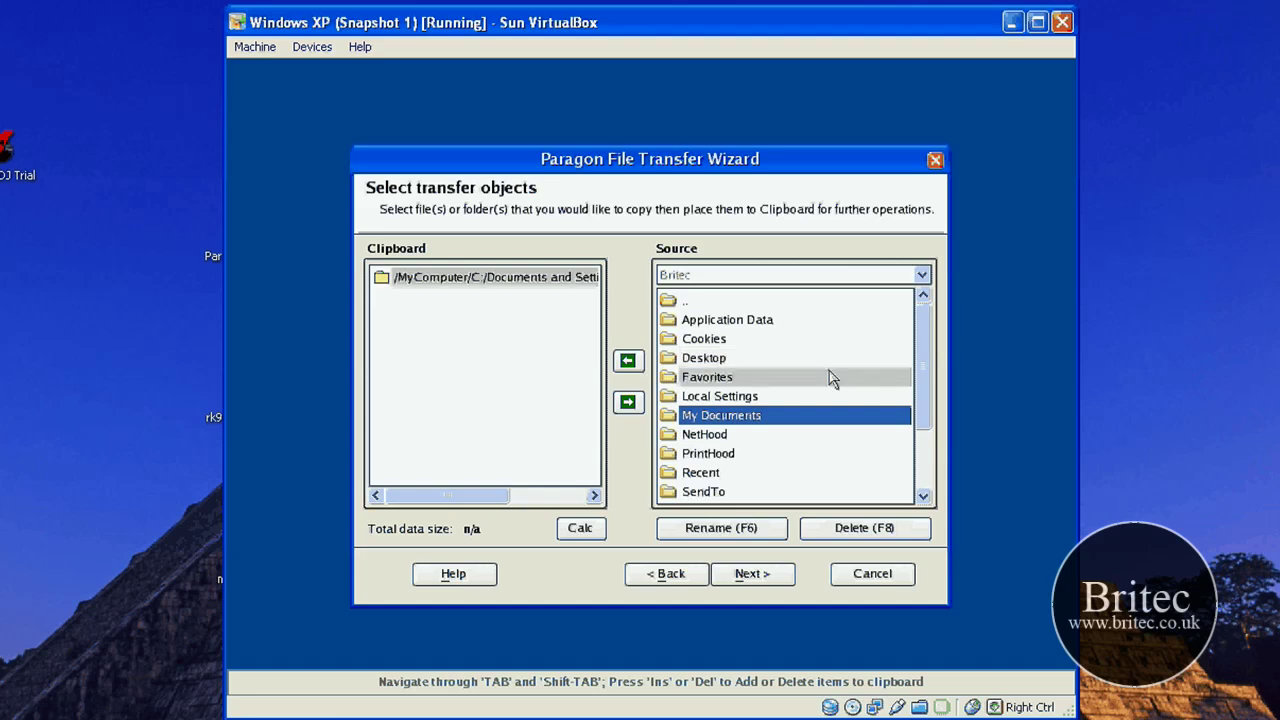
{"action": "scroll", "coordinate": [830, 378], "scroll_direction": "down", "scroll_amount": 1}
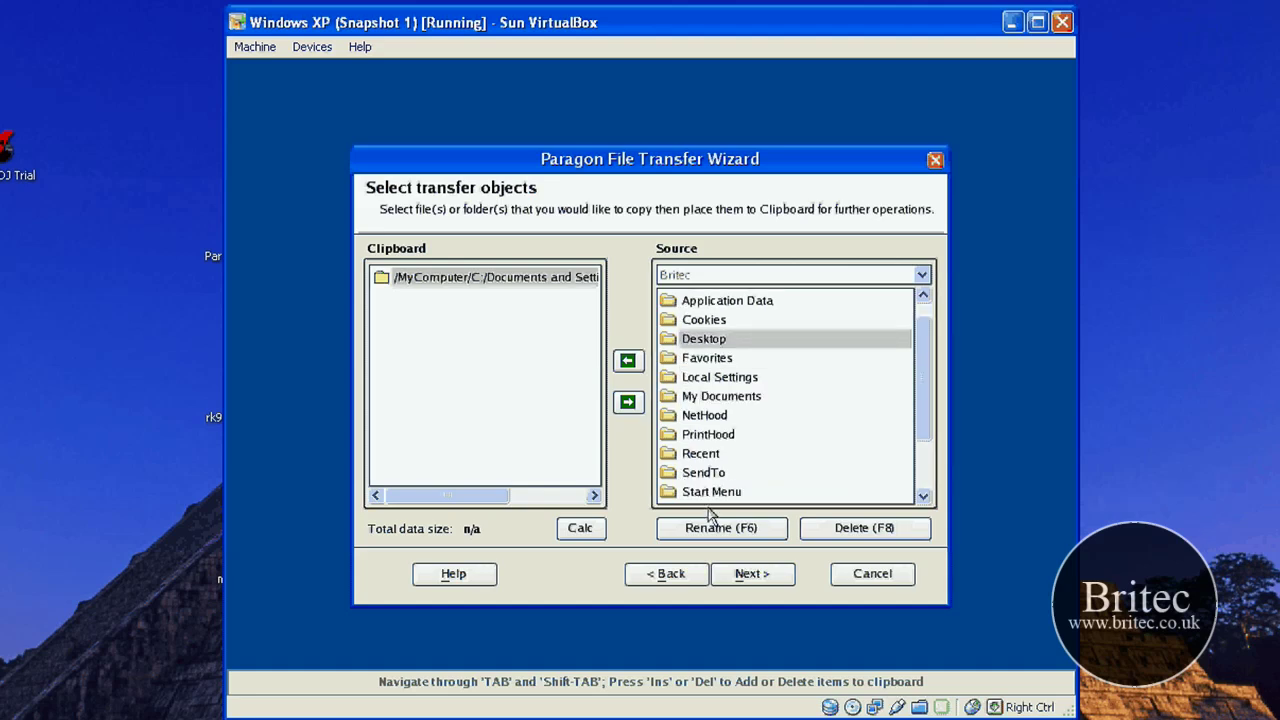
{"action": "left_click", "coordinate": [630, 361]}
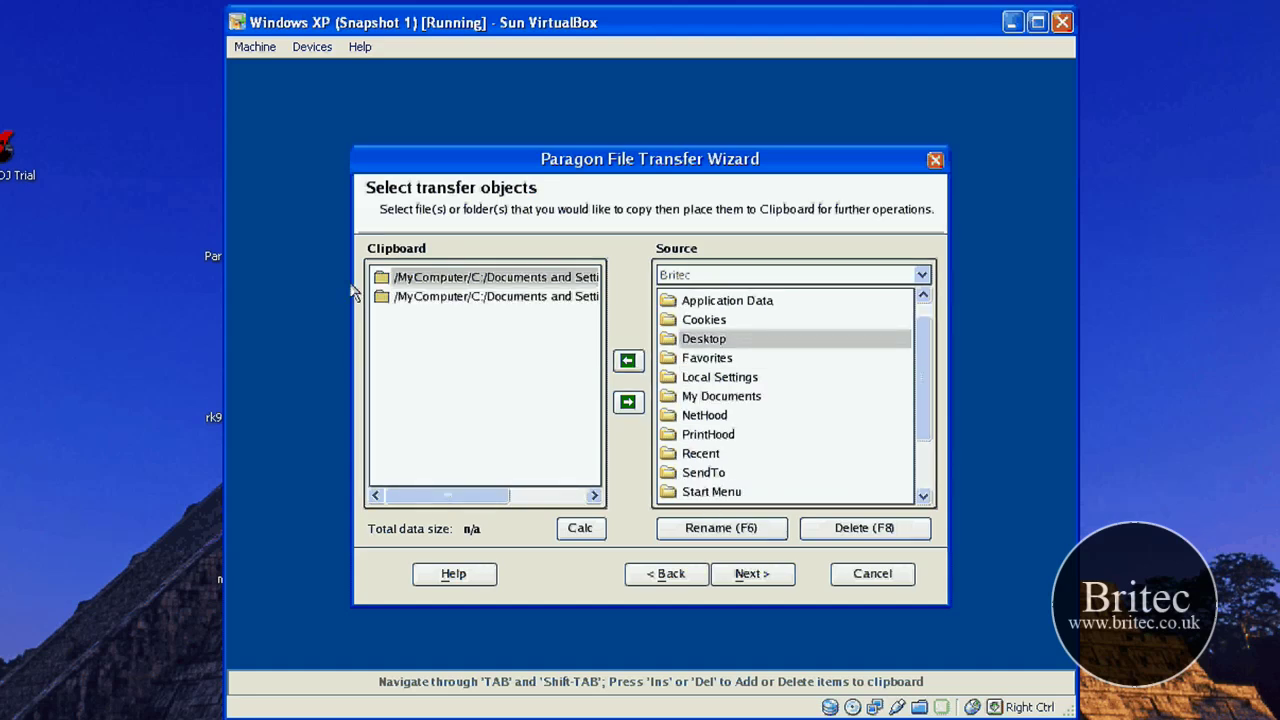
{"action": "left_click_drag", "start_coordinate": [420, 278], "coordinate": [470, 320]}
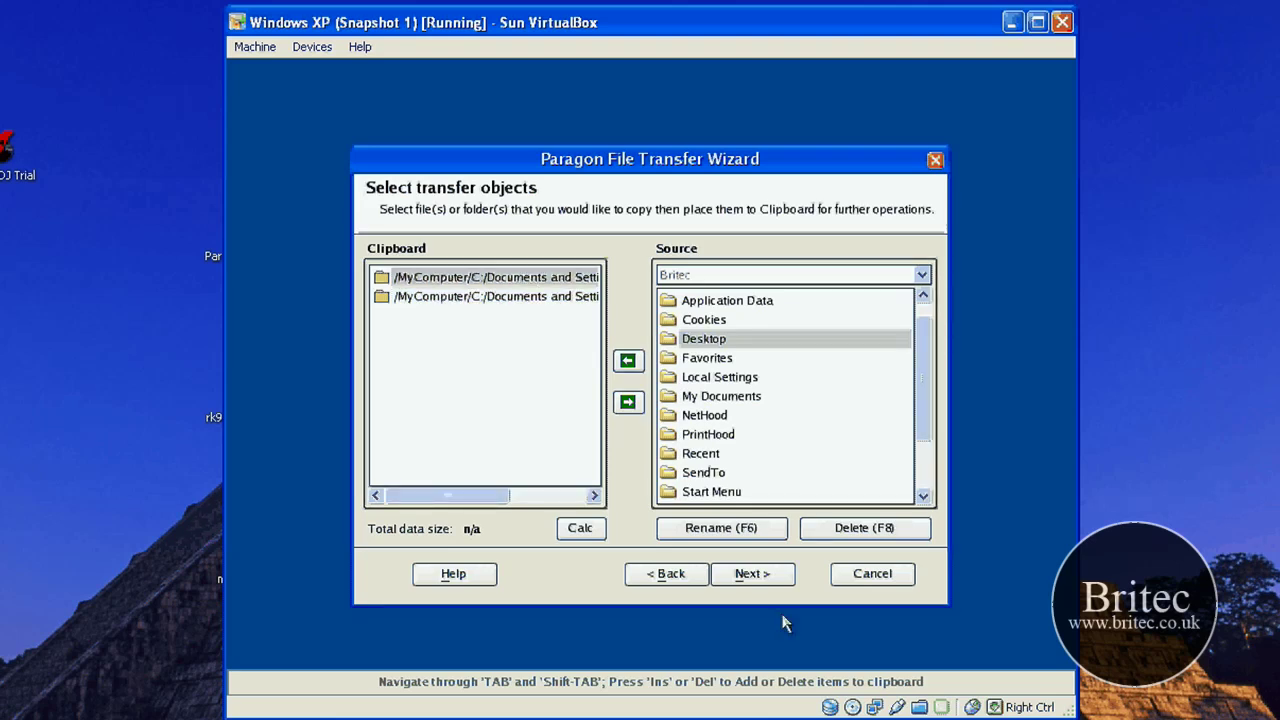
{"action": "left_click", "coordinate": [757, 586]}
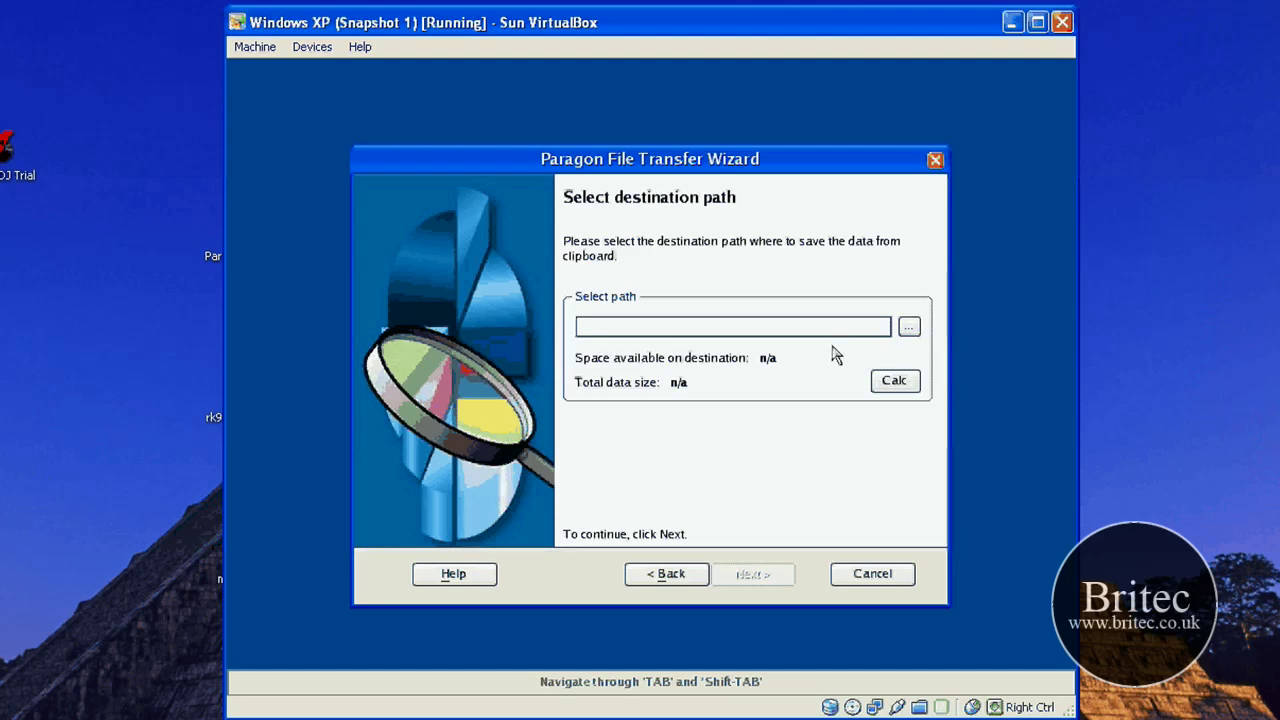
Step: Browse the destination drives, including /Root dir and the C:\ NTFS drive
{"action": "left_click", "coordinate": [909, 328]}
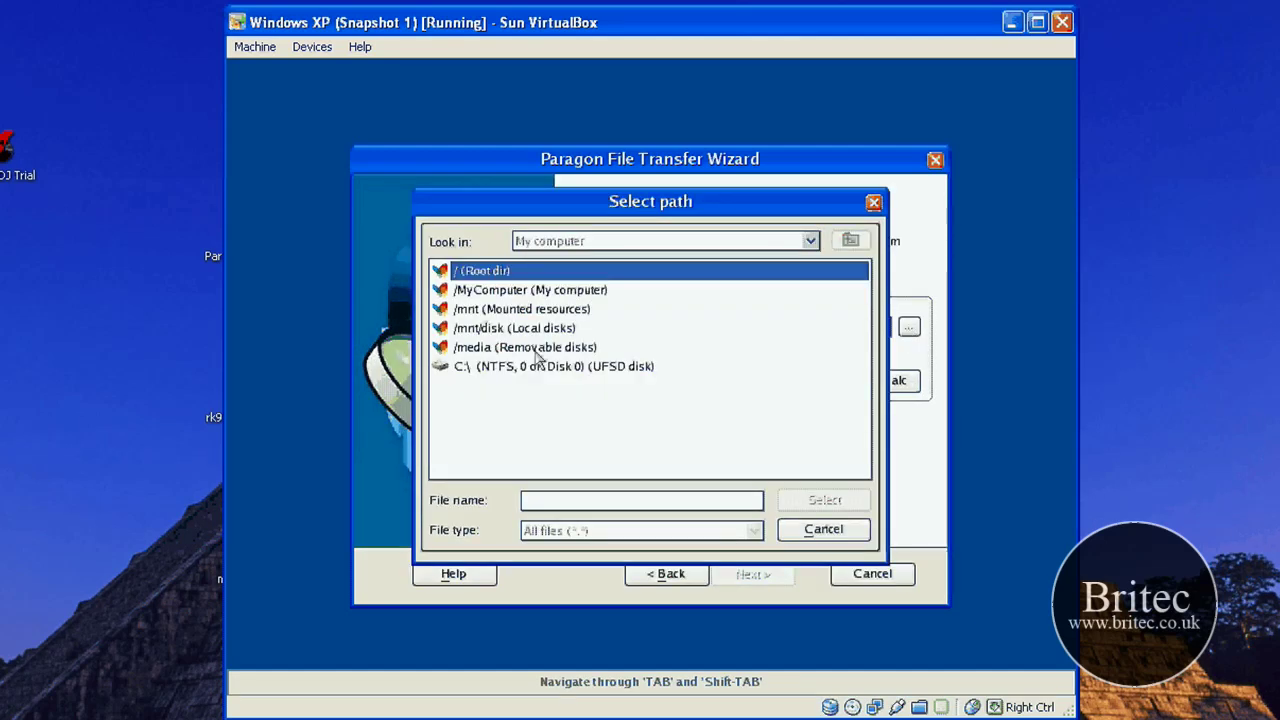
{"action": "left_click", "coordinate": [576, 210]}
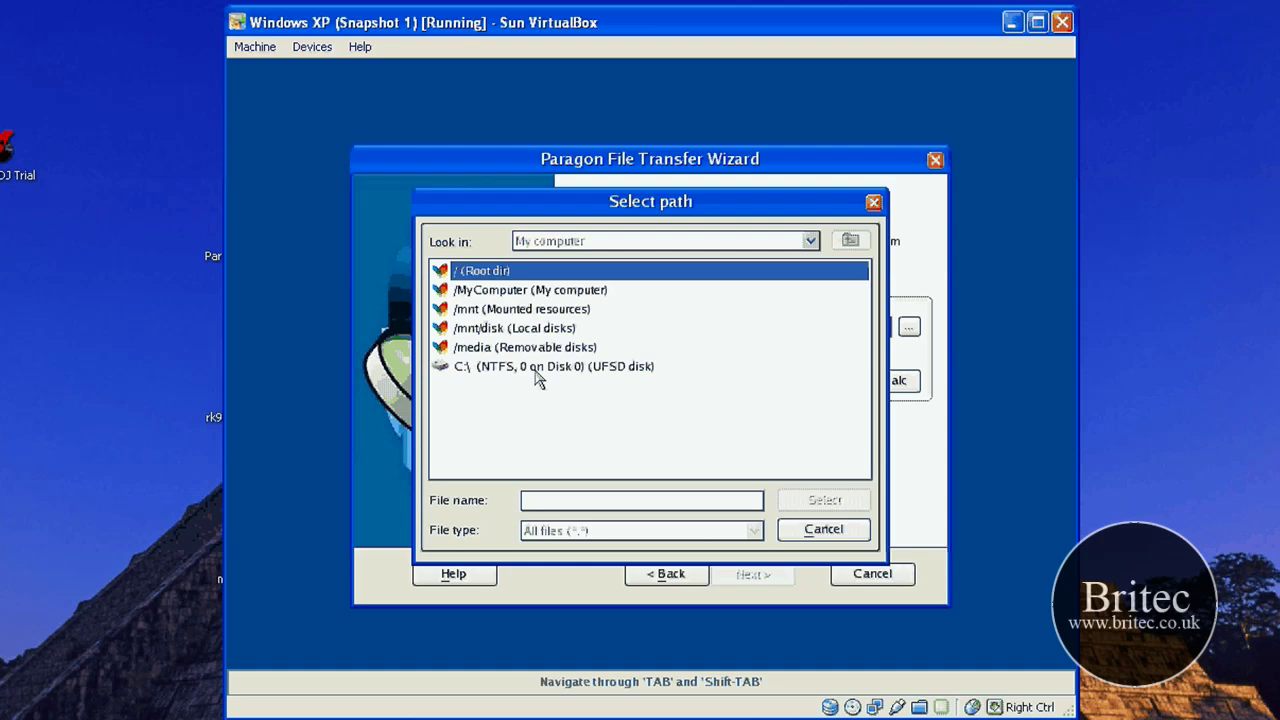
{"action": "left_click", "coordinate": [540, 368]}
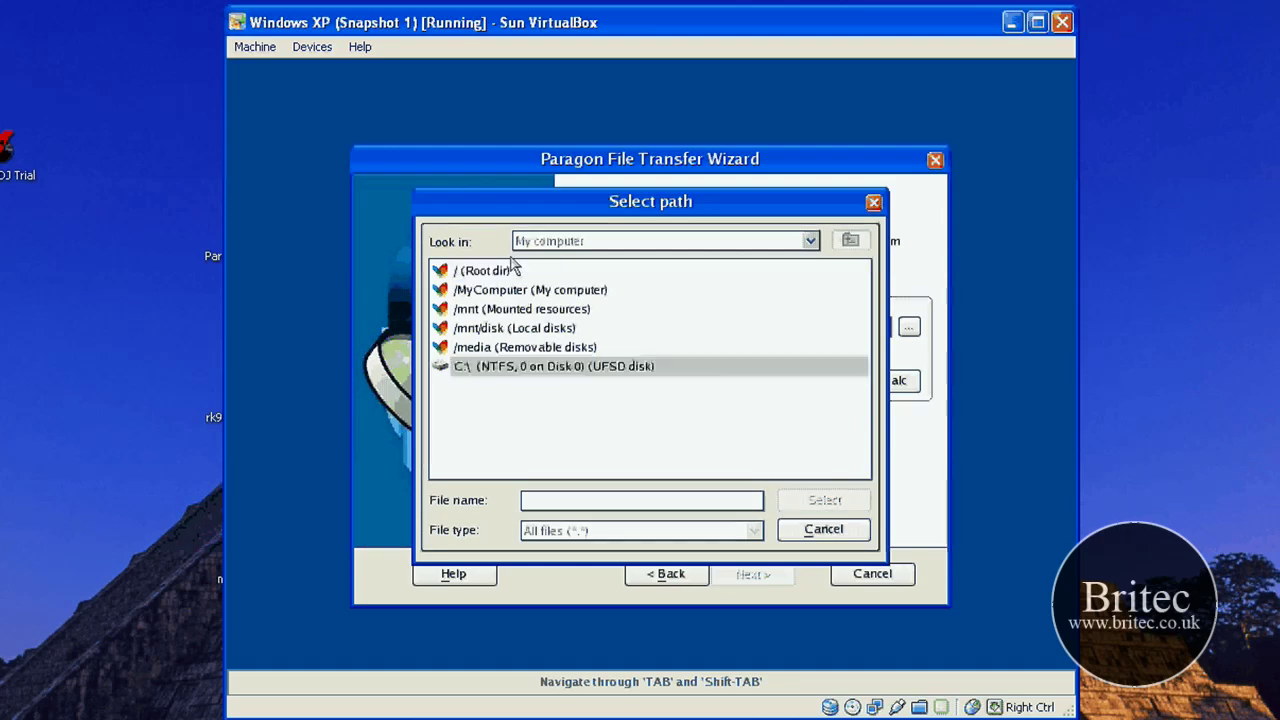
{"action": "left_click", "coordinate": [520, 368]}
Step: Close Select path without choosing a destination and exit the File Transfer Wizard
{"action": "left_click", "coordinate": [826, 526]}
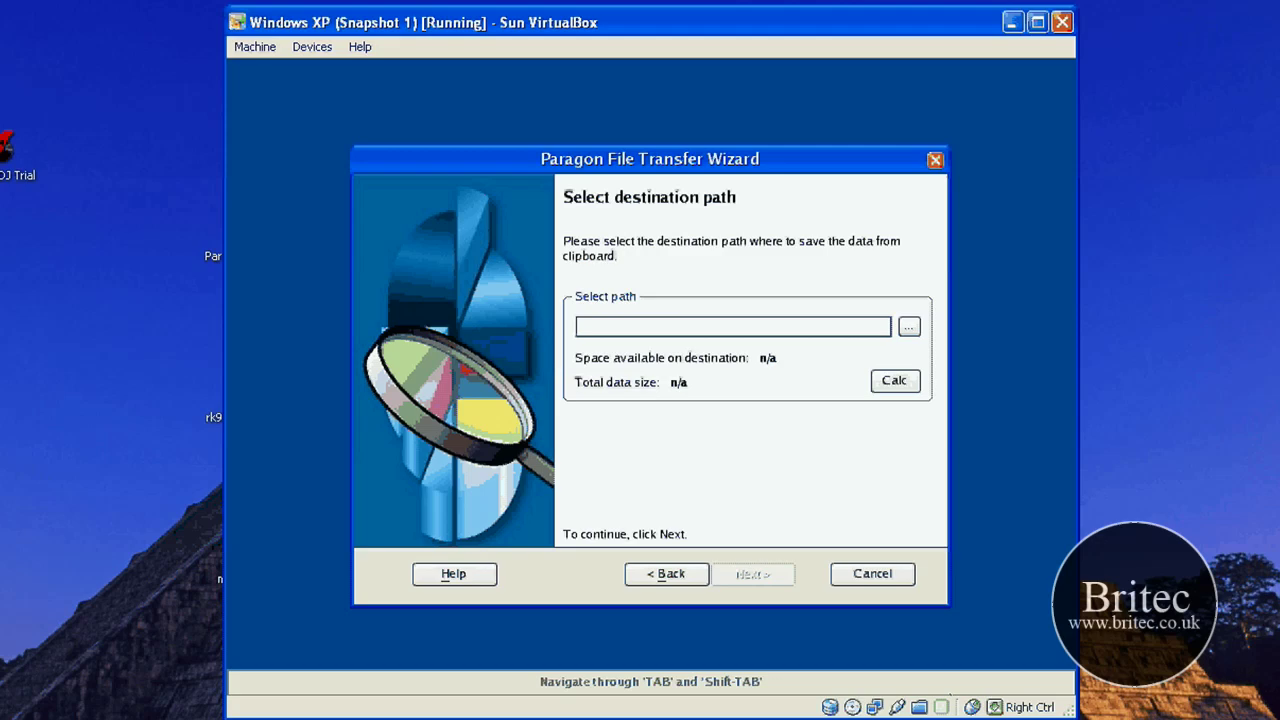
{"action": "key", "text": "Escape"}
{"action": "key", "text": "Return"}
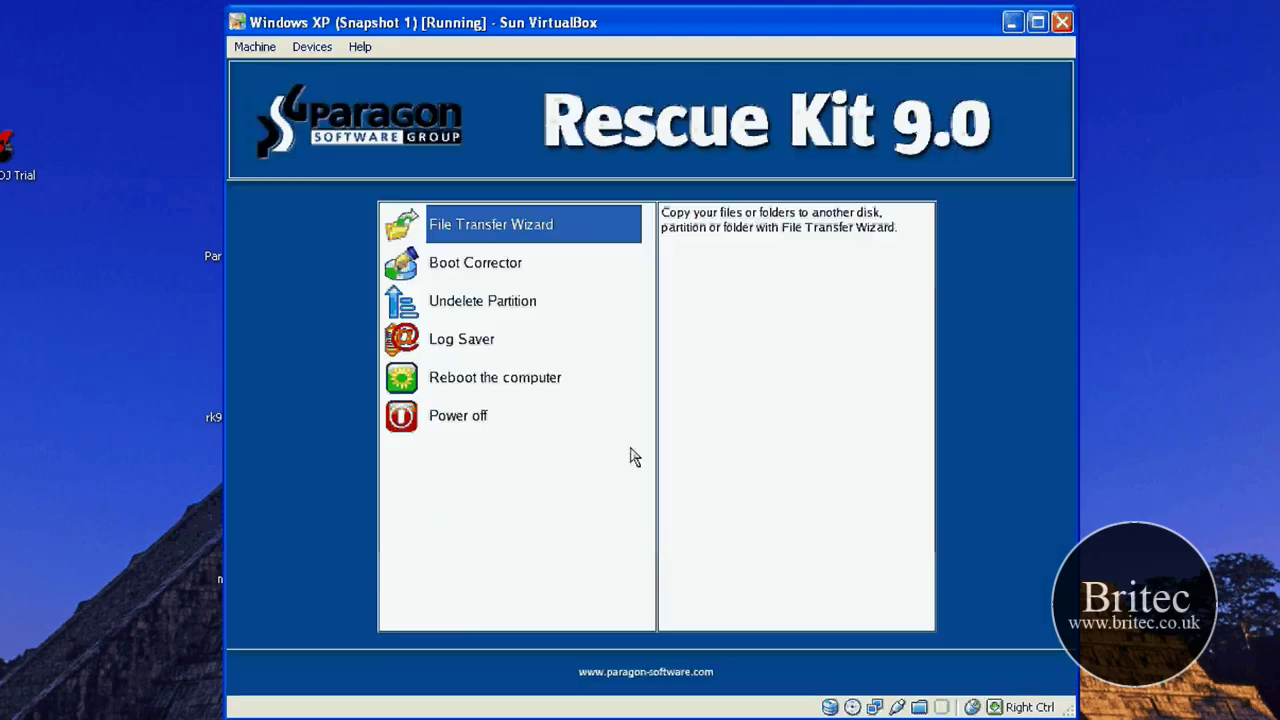
Step: In Boot Corrector, try the MBR and partition boot record options, then pick 'Correct boot parameters (boot.ini, BCD)'
{"action": "left_click", "coordinate": [462, 276]}
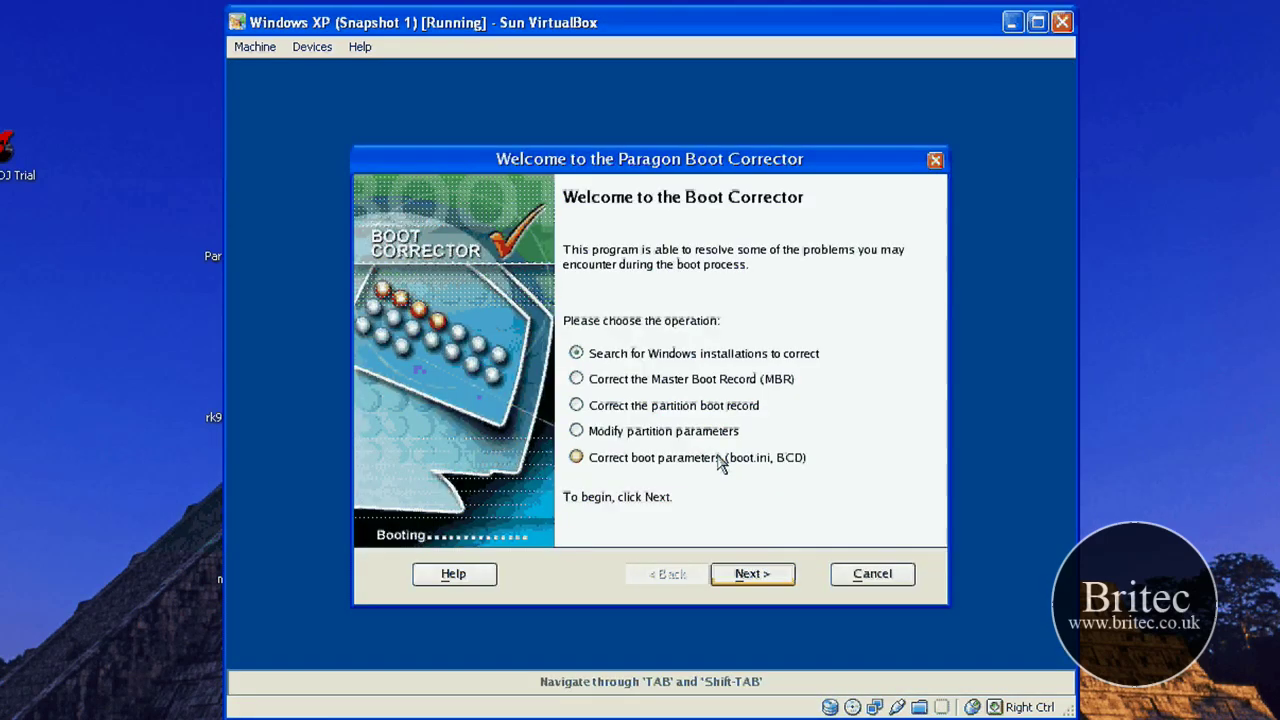
{"action": "left_click_drag", "start_coordinate": [654, 159], "coordinate": [654, 142]}
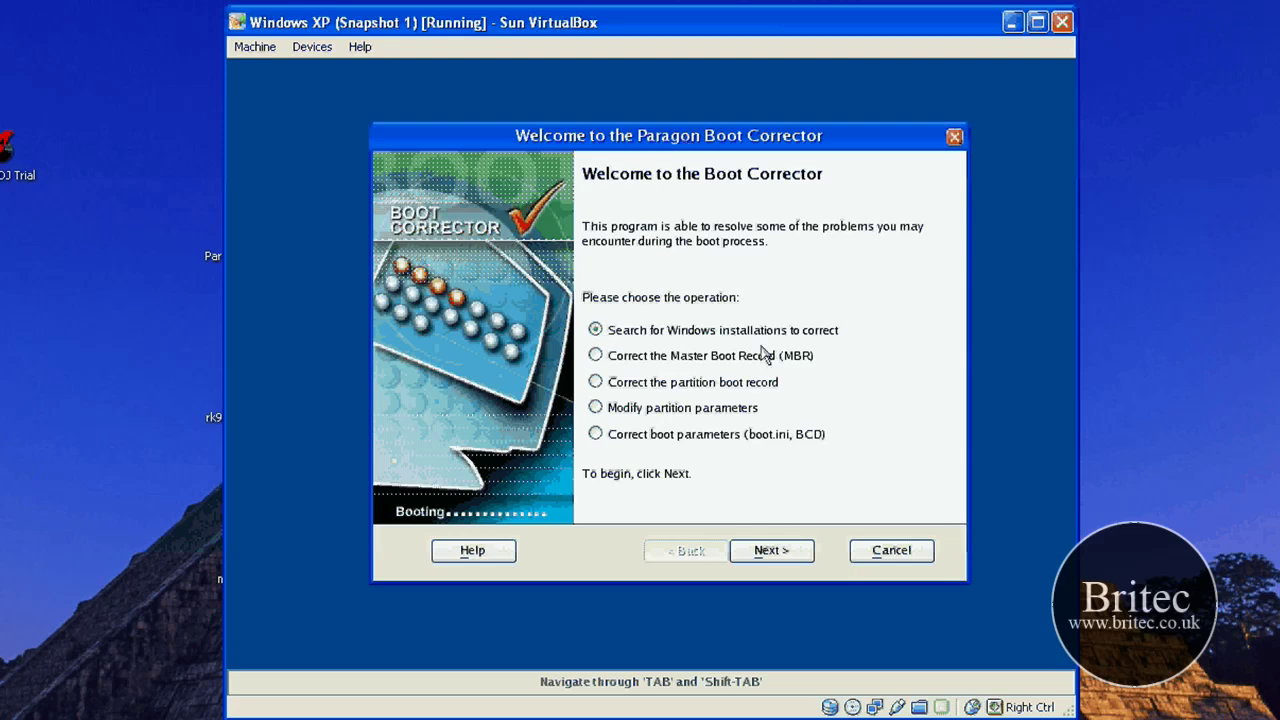
{"action": "left_click", "coordinate": [596, 356]}
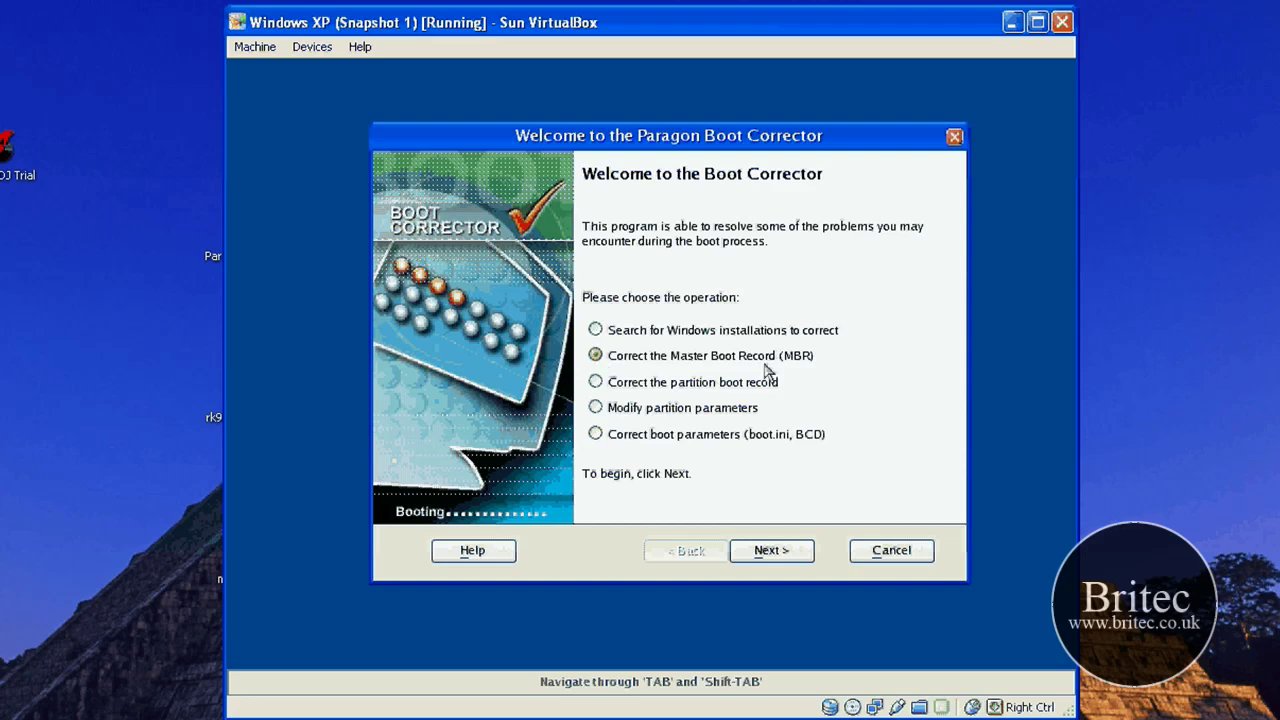
{"action": "left_click", "coordinate": [609, 386]}
{"action": "left_click", "coordinate": [655, 439]}
Step: View the Correct boot parameters page, then cancel Boot Corrector
{"action": "left_click", "coordinate": [772, 551]}
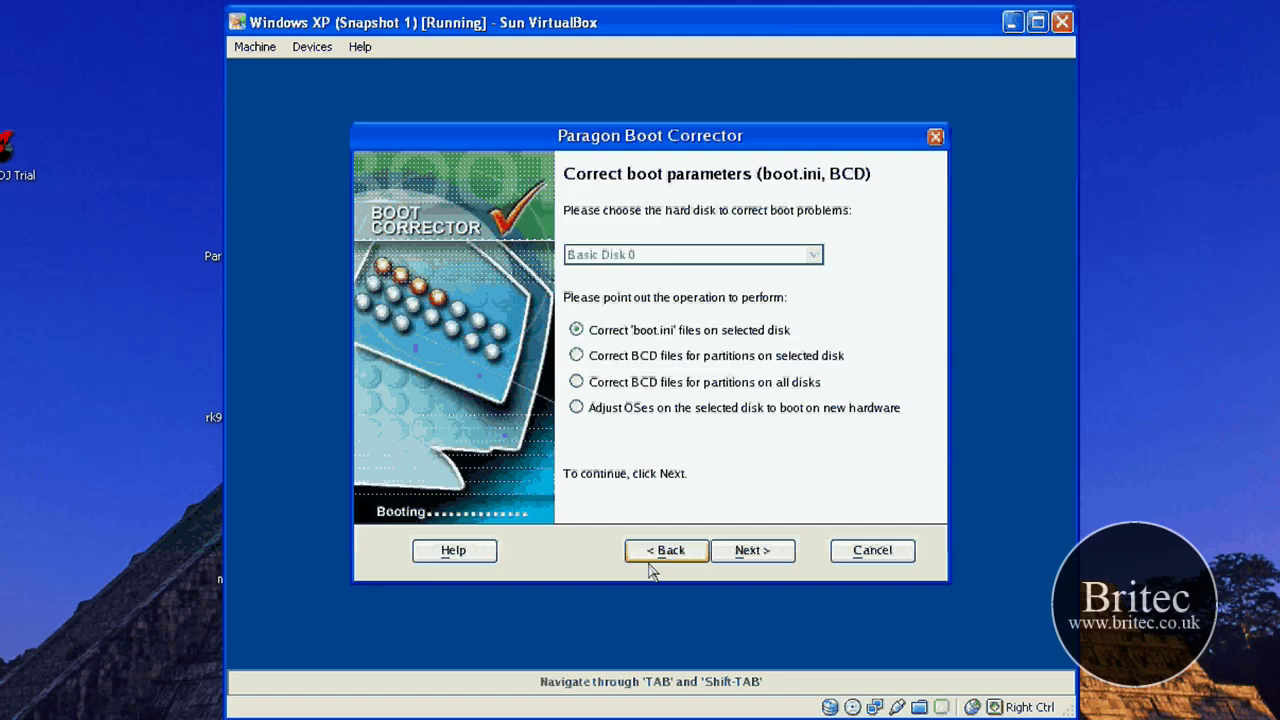
{"action": "left_click", "coordinate": [895, 560]}
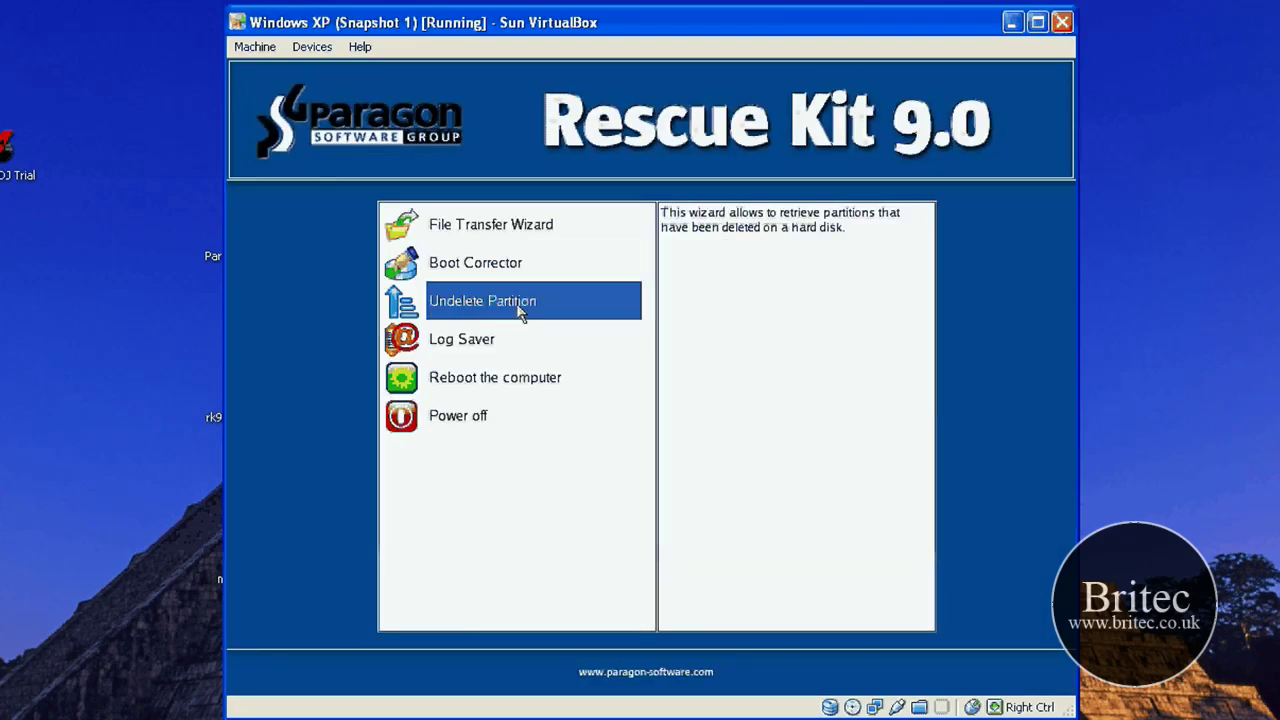
Step: Run Undelete Partition, select the Free 11.1 Mb block, then cancel and confirm exiting
{"action": "left_click", "coordinate": [518, 309]}
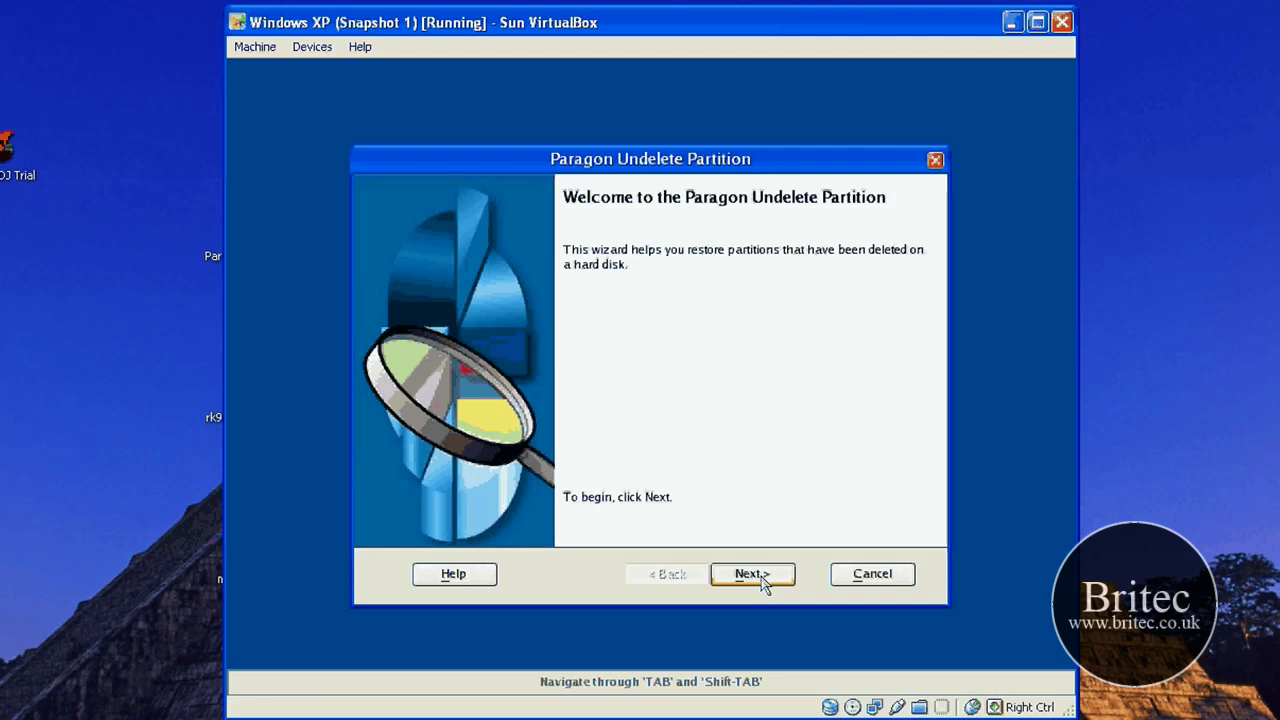
{"action": "left_click", "coordinate": [757, 576]}
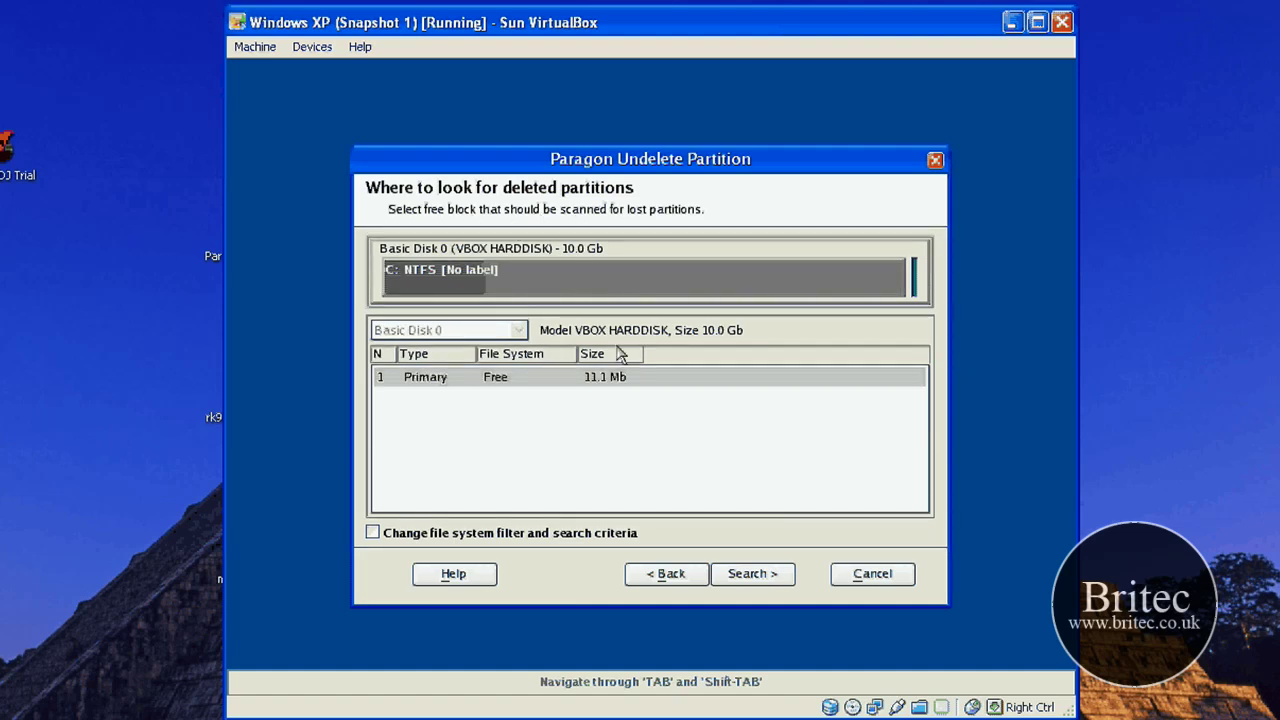
{"action": "left_click", "coordinate": [500, 377]}
{"action": "left_click", "coordinate": [443, 276]}
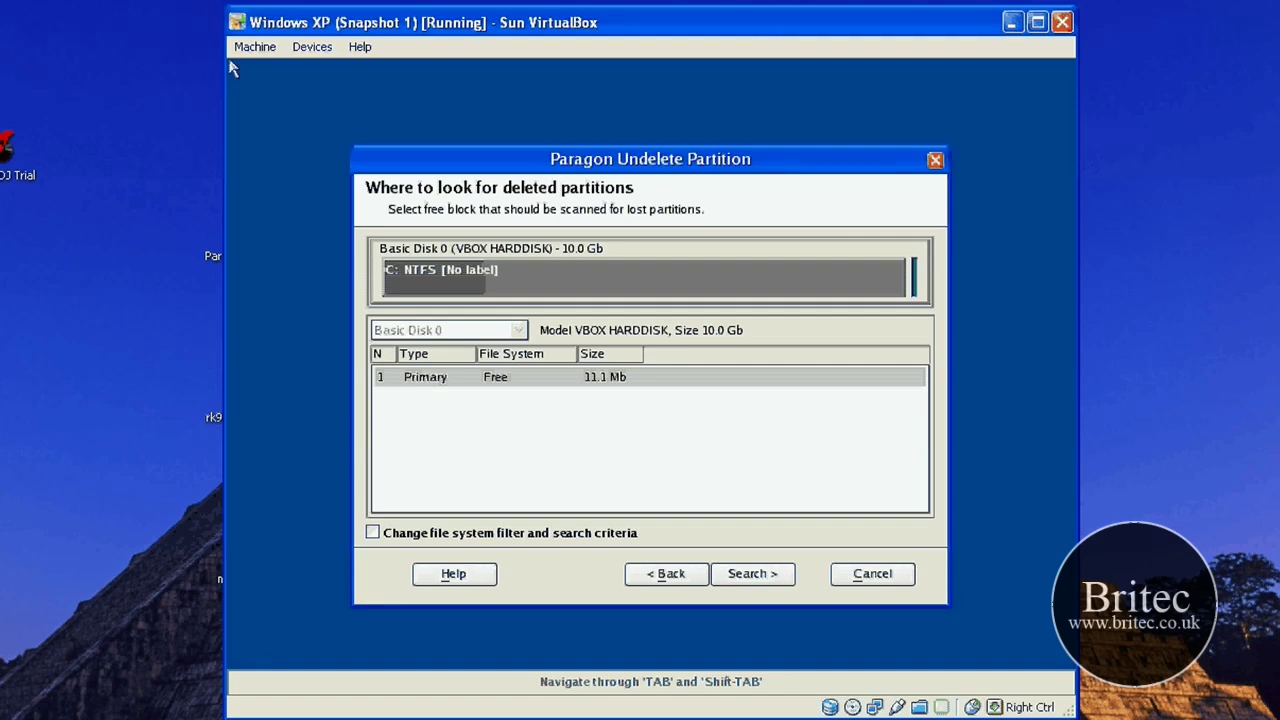
{"action": "left_click", "coordinate": [872, 574]}
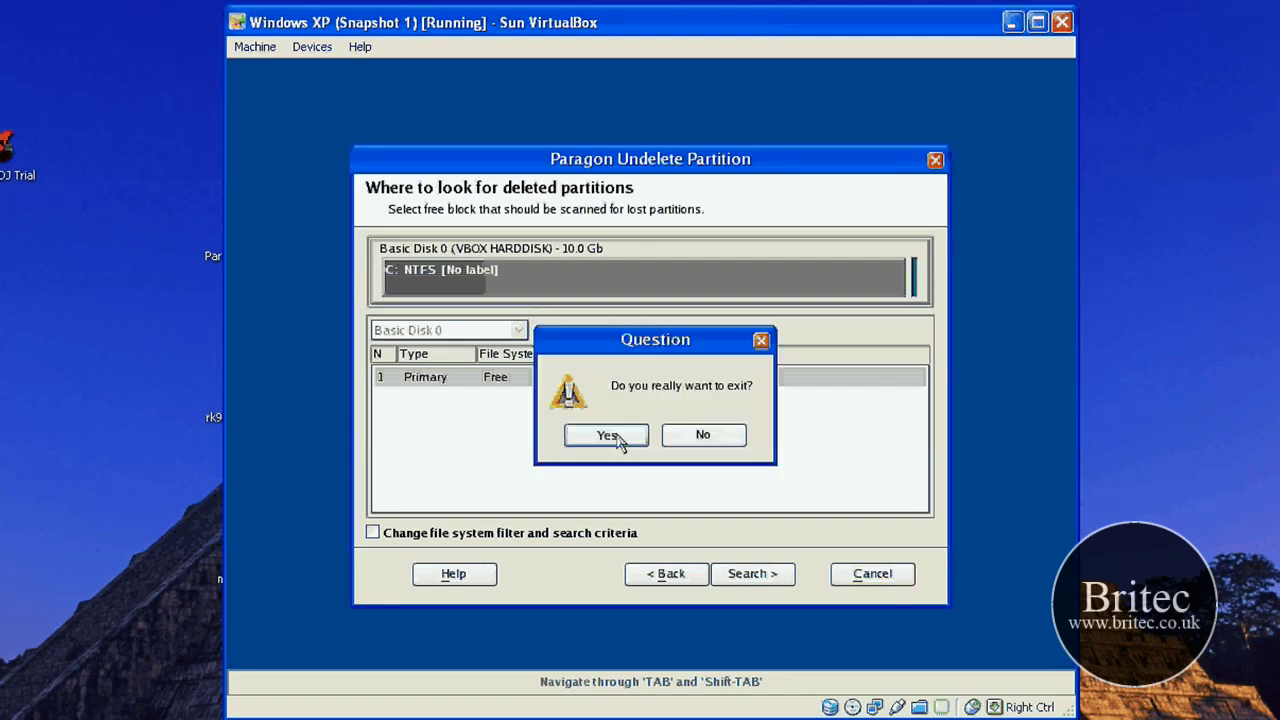
{"action": "left_click", "coordinate": [612, 435]}
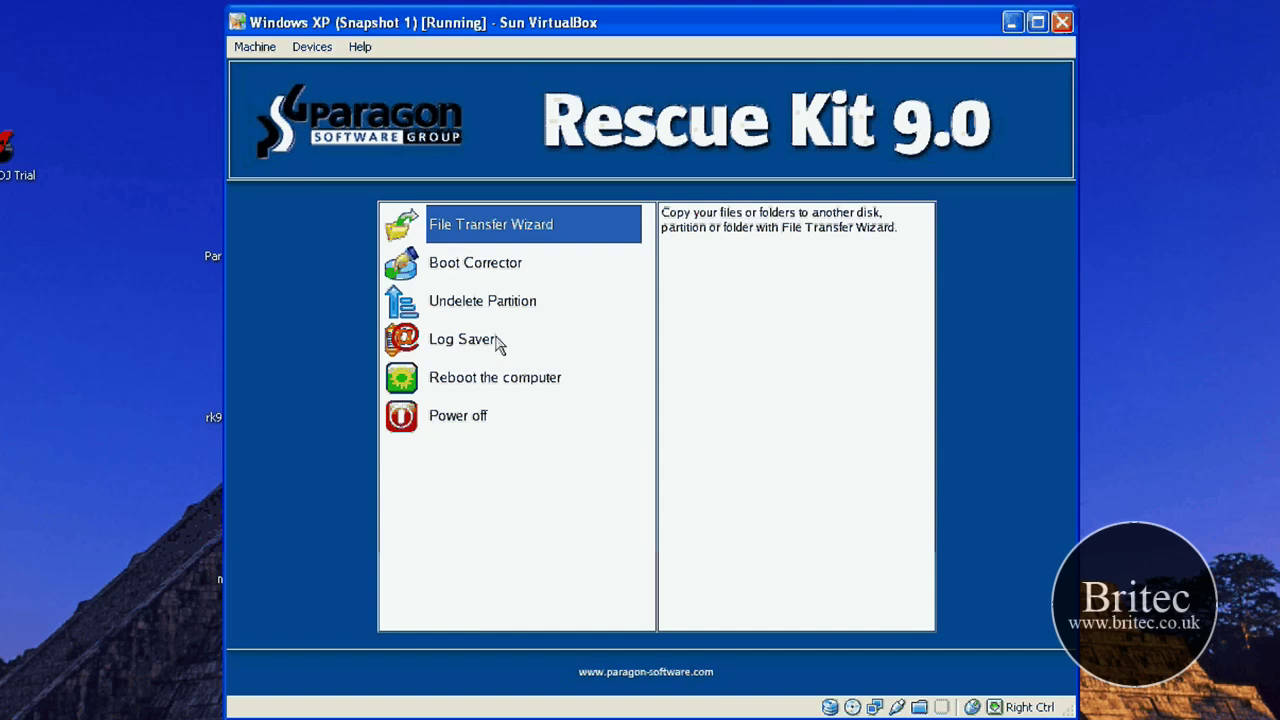
{"action": "left_click", "coordinate": [479, 279]}
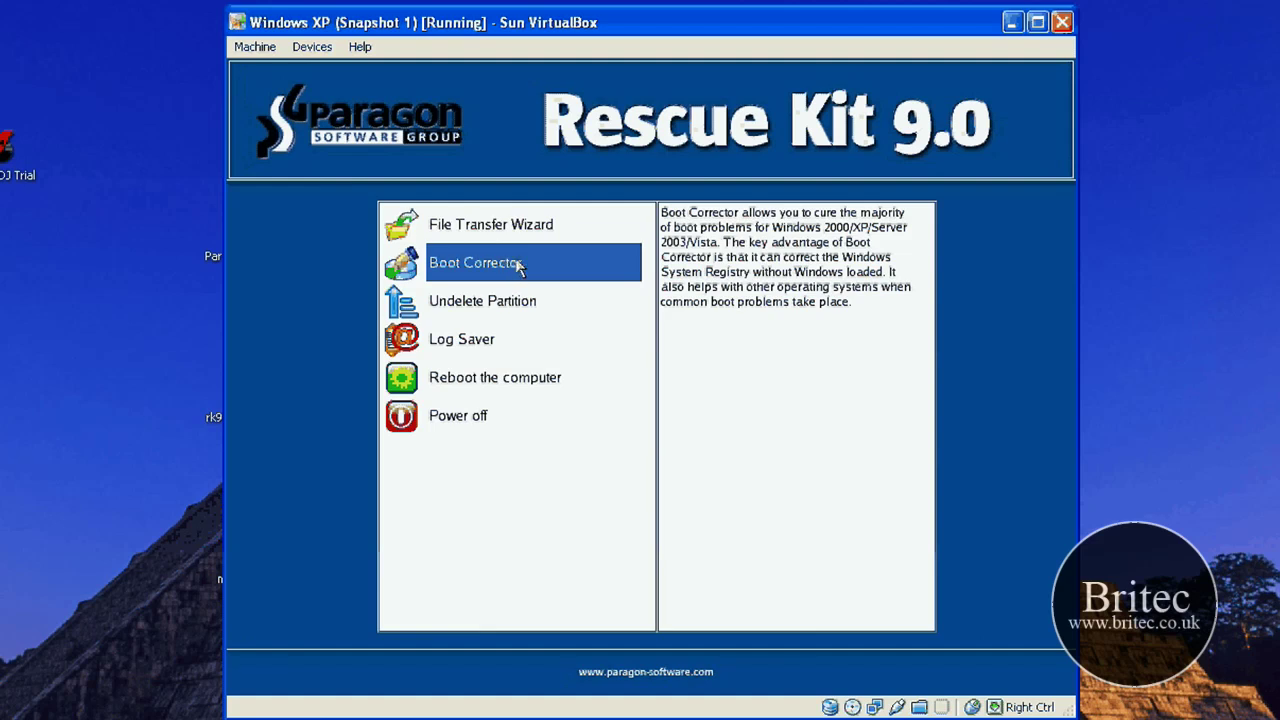
{"action": "left_click", "coordinate": [481, 226]}
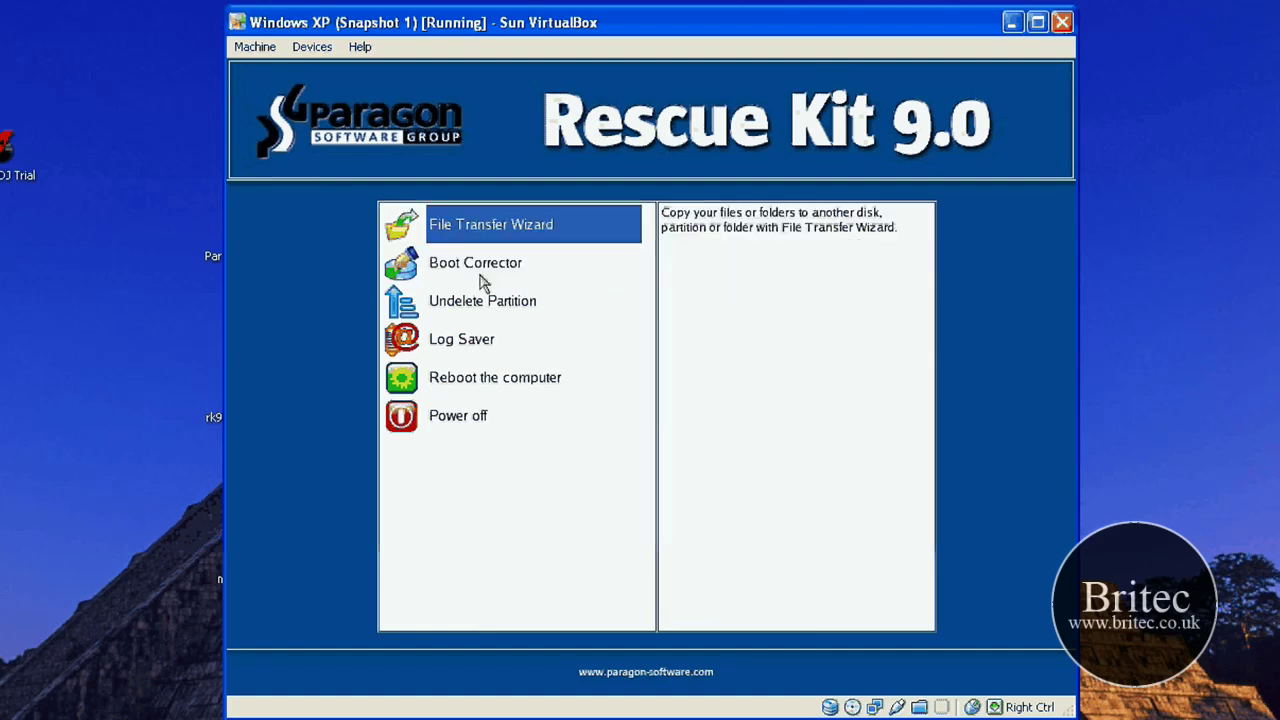
{"action": "left_click", "coordinate": [480, 276]}
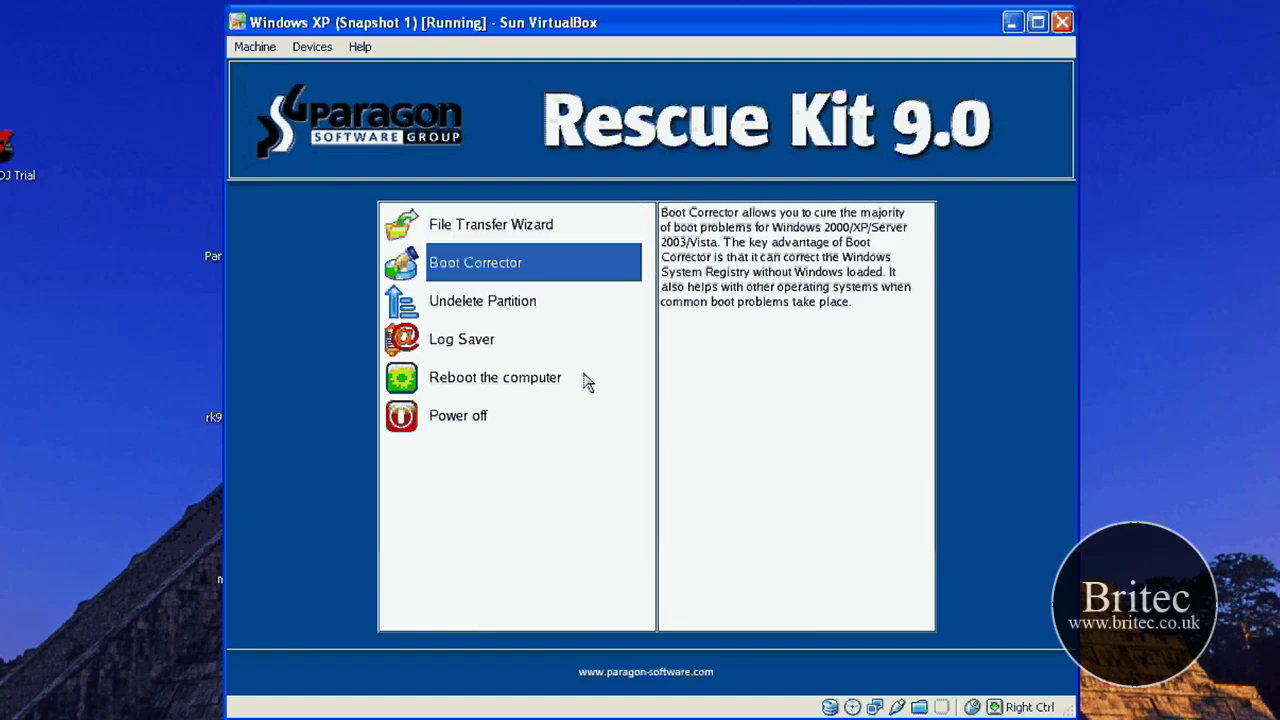
{"action": "left_click", "coordinate": [487, 232]}
{"action": "left_click", "coordinate": [487, 262]}
{"action": "left_click", "coordinate": [519, 222]}
{"action": "left_click", "coordinate": [565, 502]}
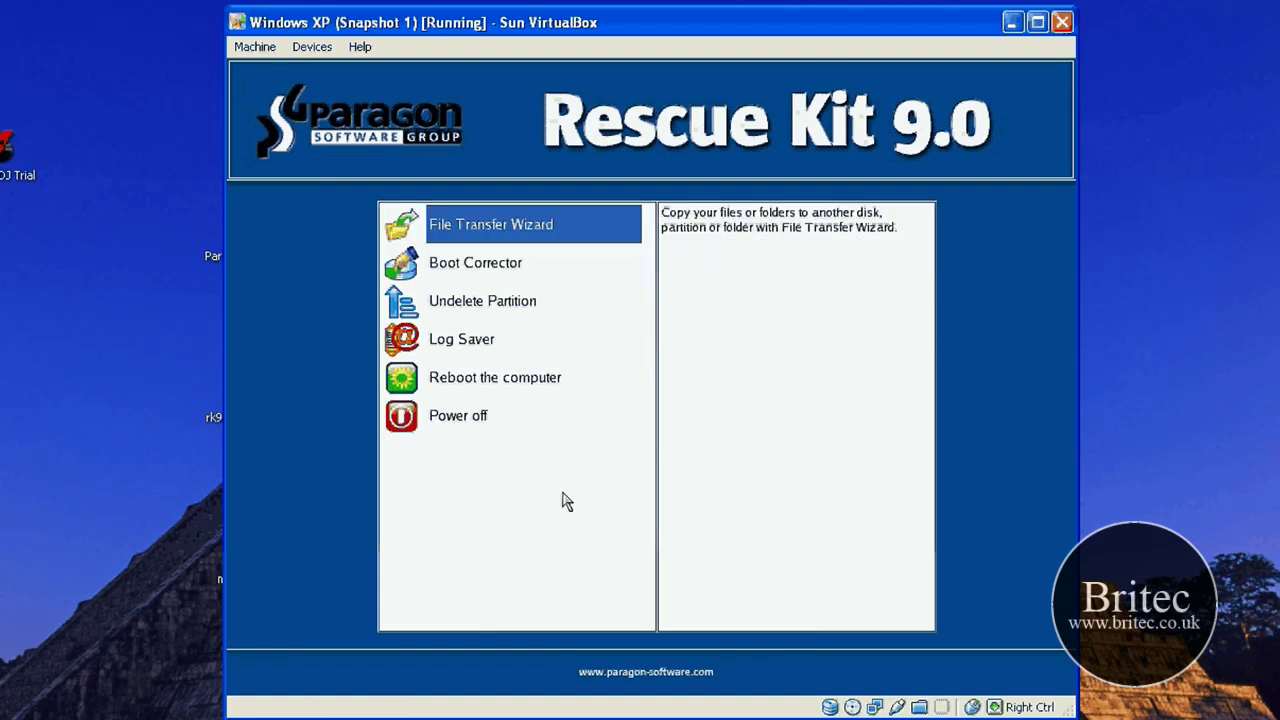